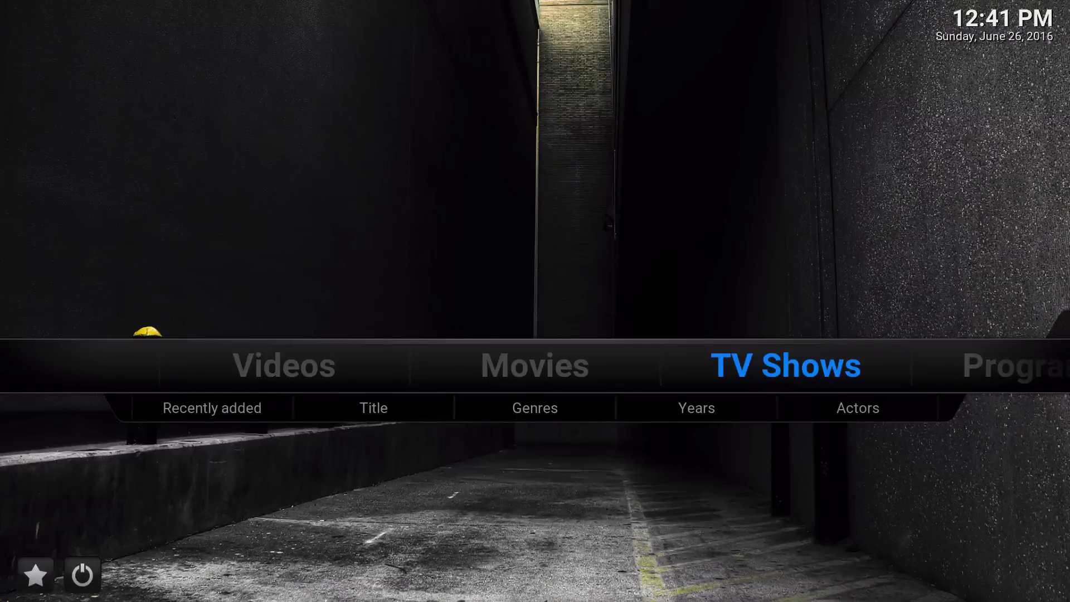
Move across the home menu from Movies to System and onto its Settings entry.
{"action": "key", "text": "Left"}
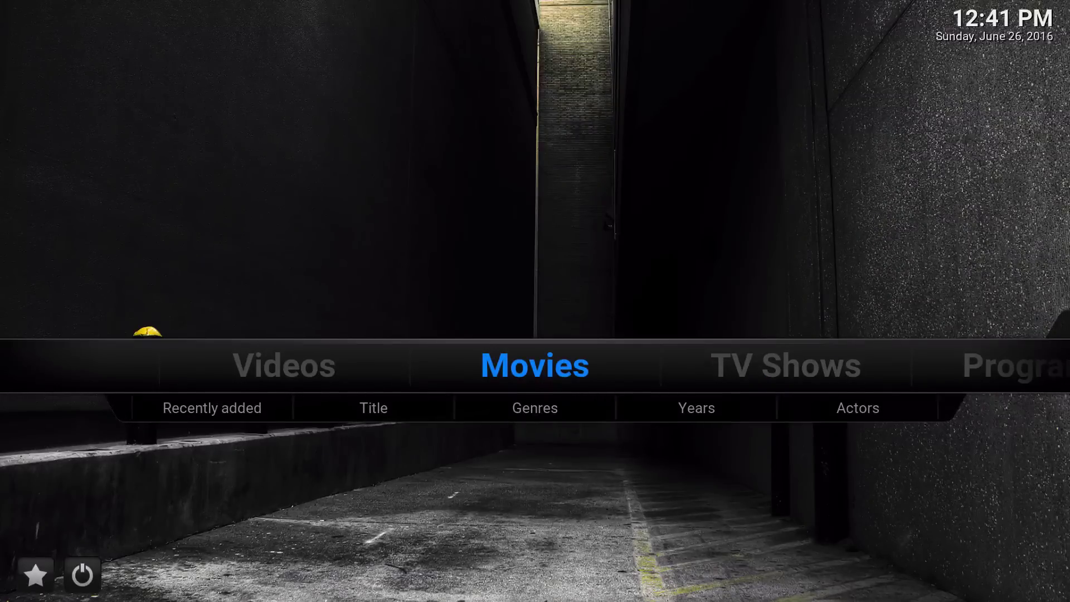
{"action": "key", "text": "Right"}
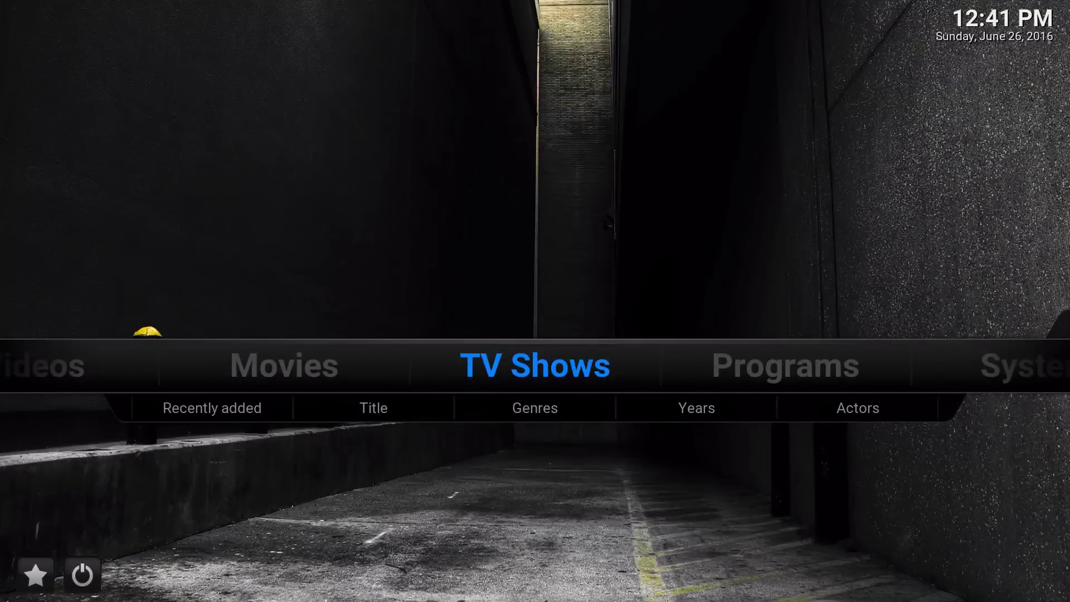
{"action": "key", "text": "Right"}
{"action": "key", "text": "Right"}
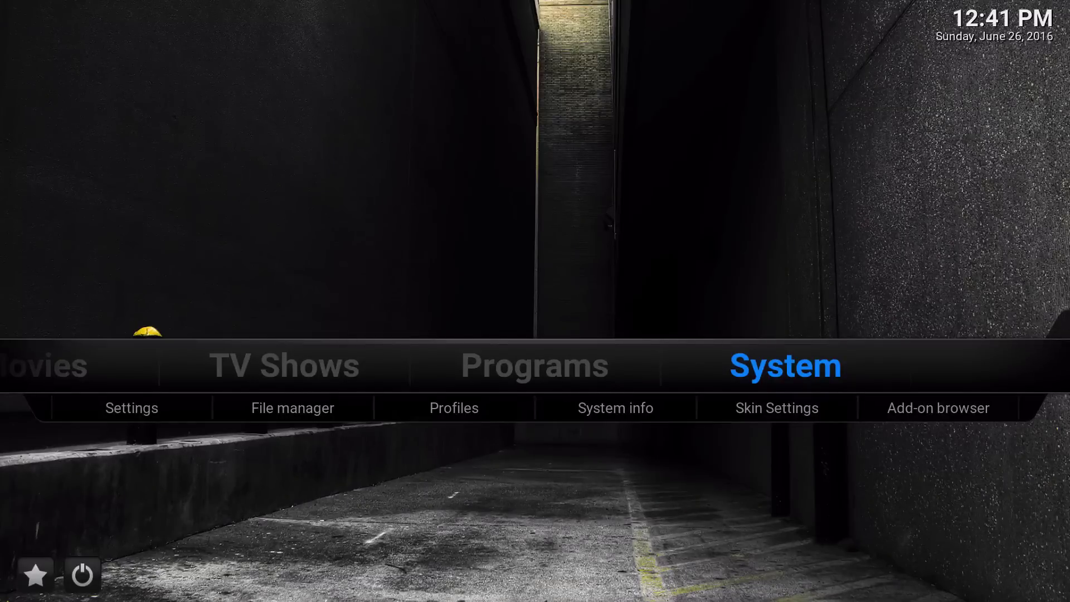
{"action": "key", "text": "Down"}
{"action": "key", "text": "Right"}
{"action": "key", "text": "Right"}
{"action": "key", "text": "Right"}
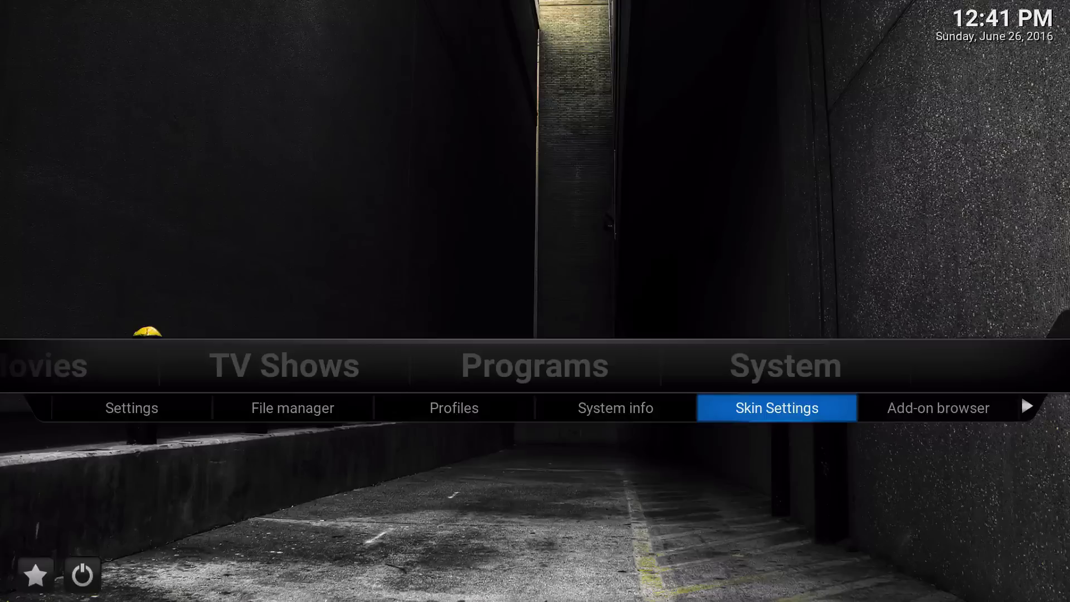
{"action": "key", "text": "Up"}
{"action": "key", "text": "Down"}
{"action": "key", "text": "Left"}
{"action": "key", "text": "Left"}
{"action": "key", "text": "Left"}
{"action": "key", "text": "Left"}
{"action": "key", "text": "Up"}
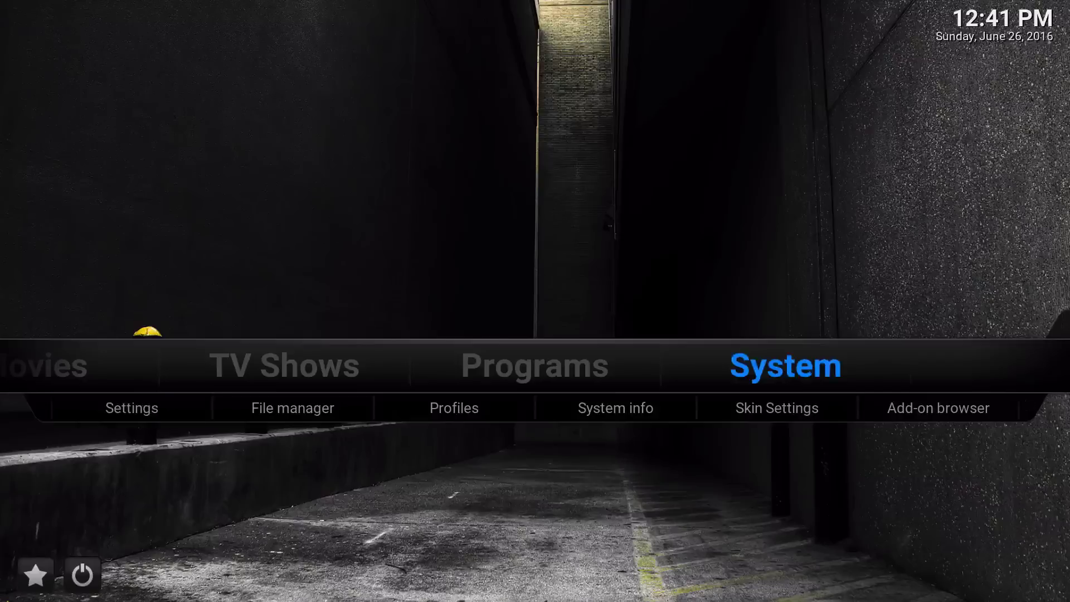
{"action": "key", "text": "Left"}
{"action": "key", "text": "Left"}
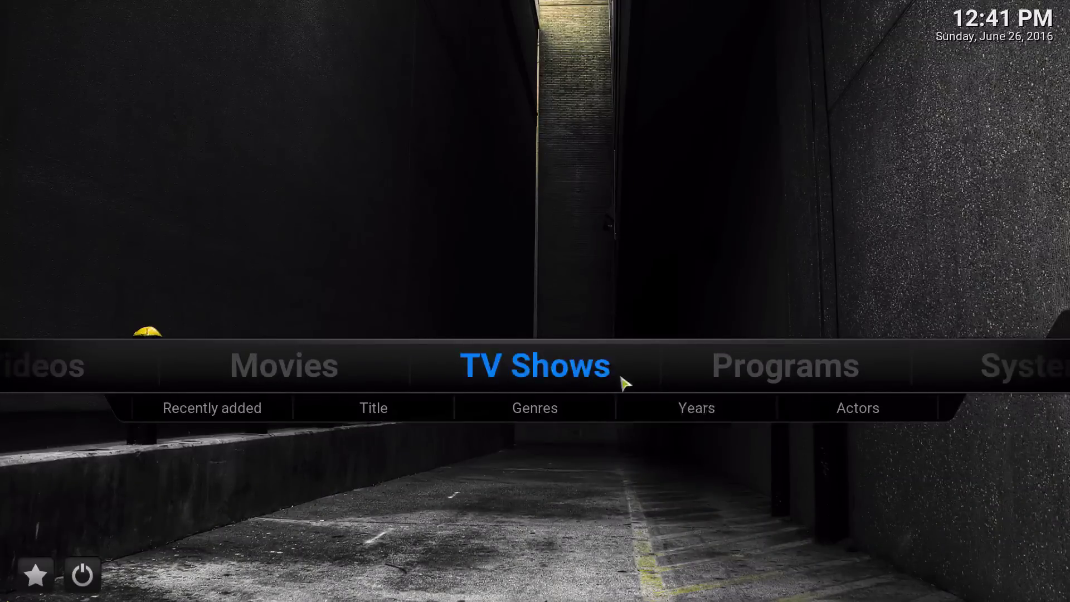
{"action": "key", "text": "Right"}
{"action": "key", "text": "Right"}
Open Settings and enter the Xonfluence skin settings.
{"action": "key", "text": "Down"}
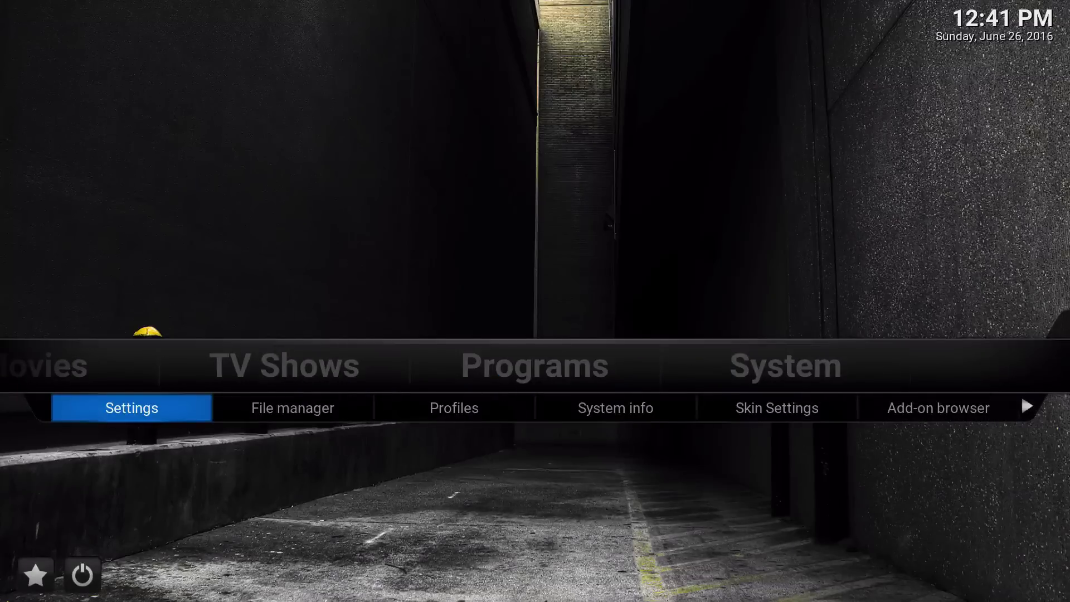
{"action": "key", "text": "Return"}
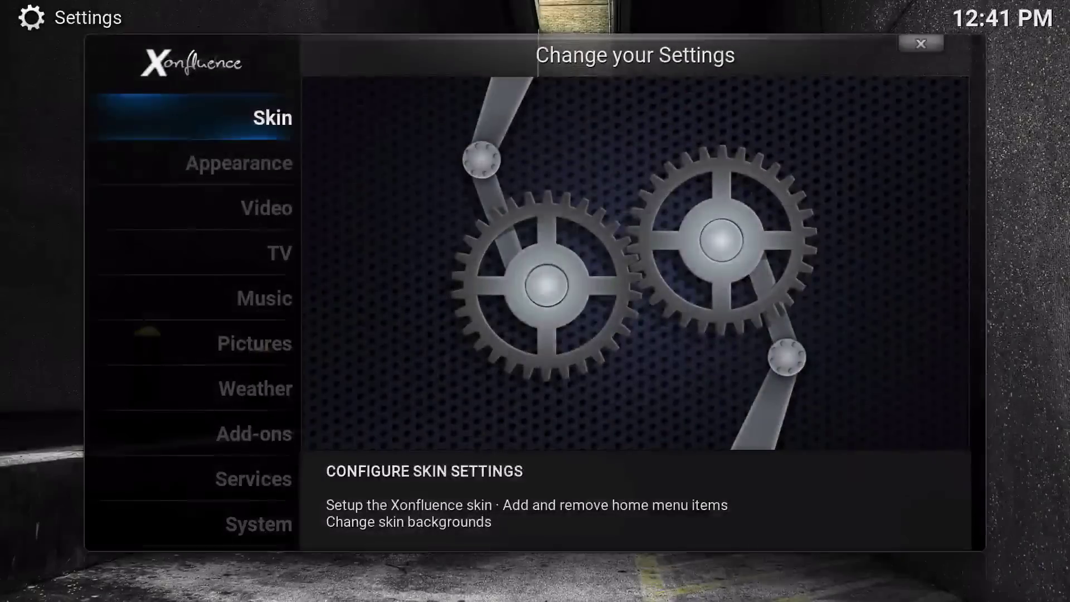
{"action": "key", "text": "Down"}
{"action": "key", "text": "Up"}
{"action": "key", "text": "Return"}
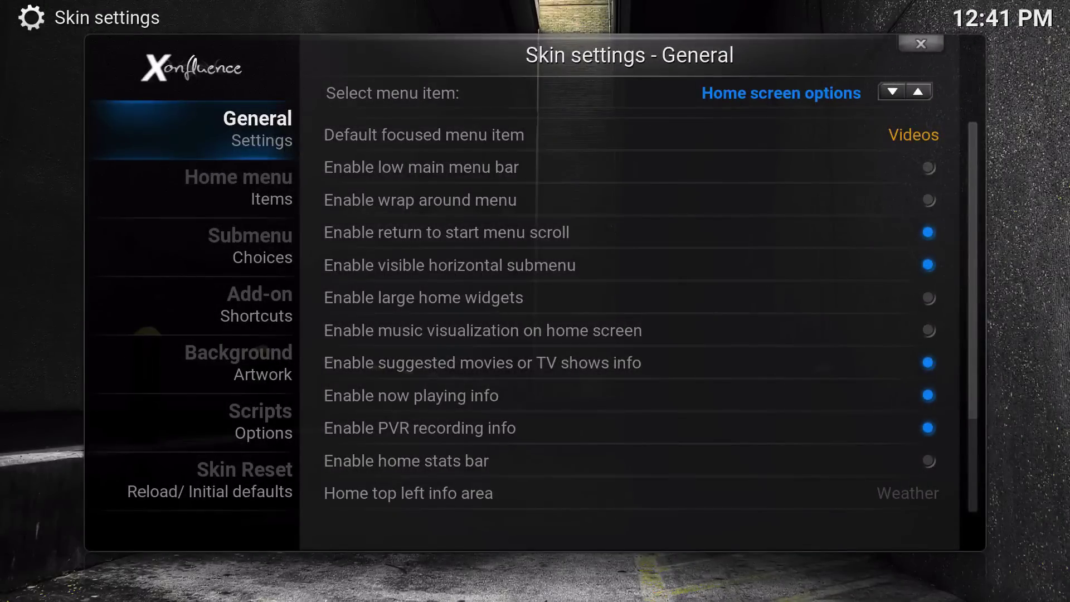
Step Home menu item to 6 (Movies) and open its Widget set choices.
{"action": "key", "text": "Down"}
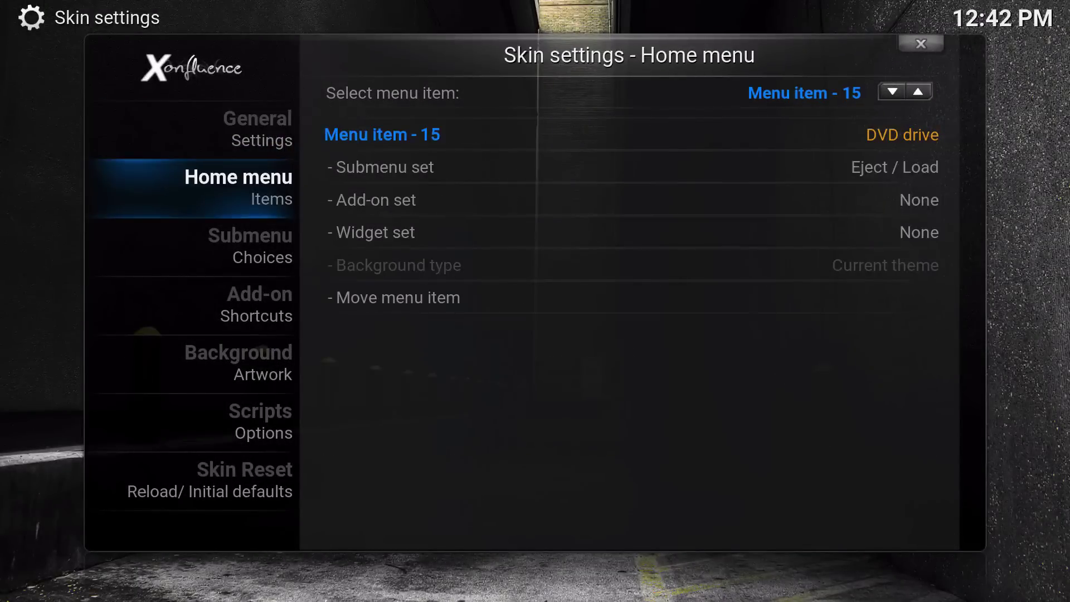
{"action": "key", "text": "Right"}
{"action": "key", "text": "Right"}
{"action": "key", "text": "Right"}
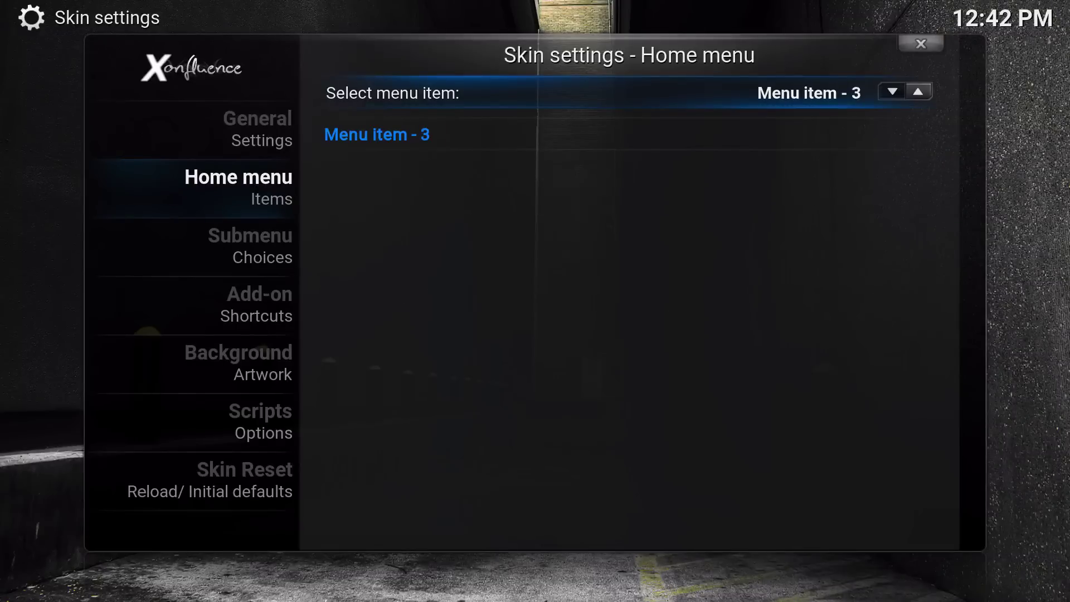
{"action": "key", "text": "Right"}
{"action": "key", "text": "Right"}
{"action": "key", "text": "Right"}
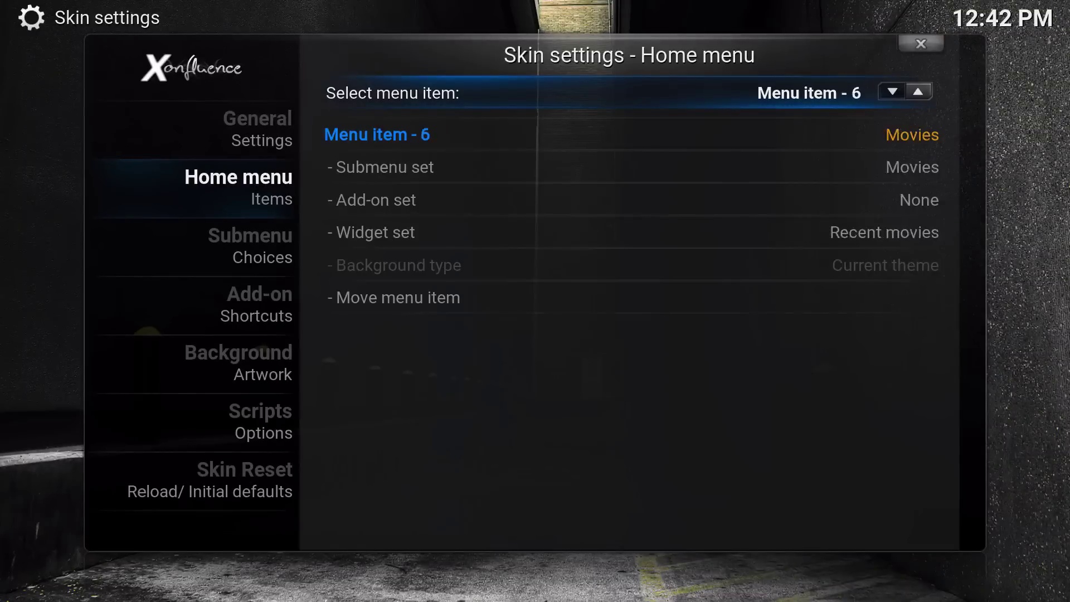
{"action": "key", "text": "Down"}
{"action": "key", "text": "Down"}
{"action": "key", "text": "Down"}
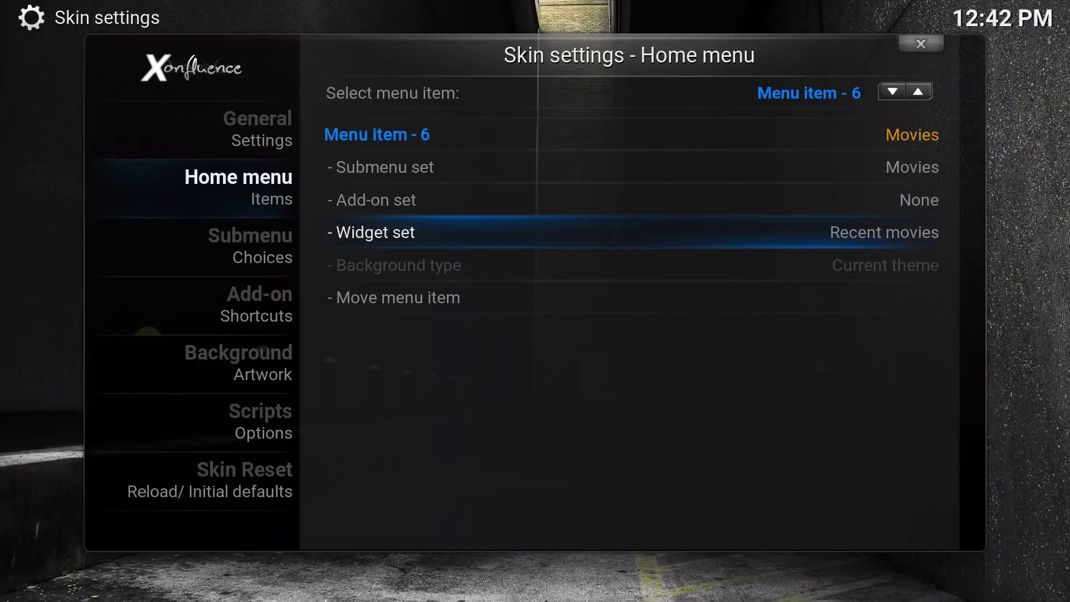
{"action": "key", "text": "Return"}
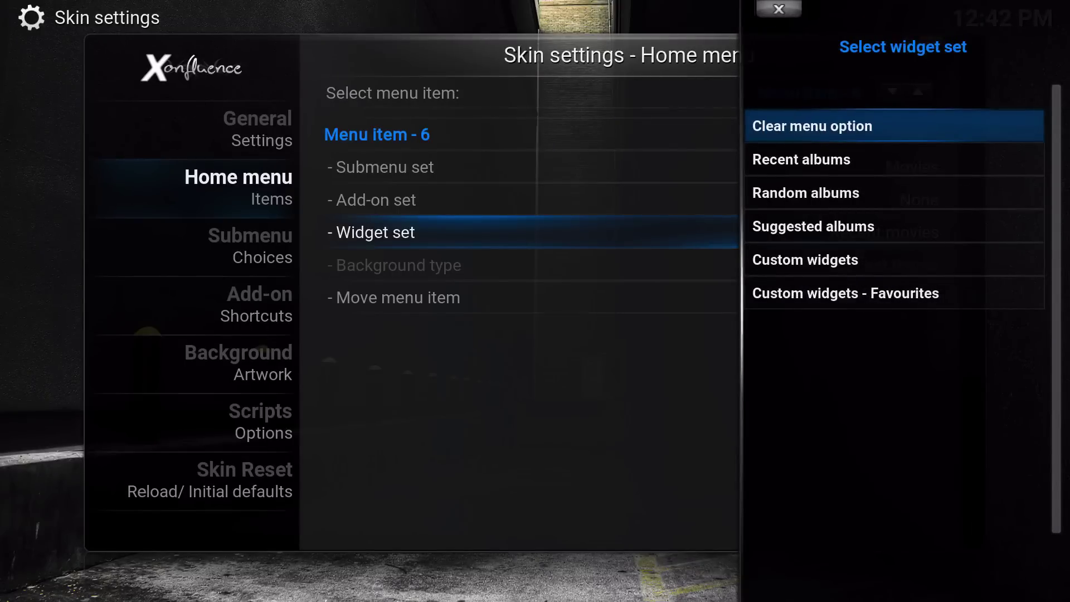
Choose 'Custom widgets - Favourites' as the Movies widget set.
{"action": "key", "text": "Down"}
{"action": "key", "text": "Down"}
{"action": "key", "text": "Down"}
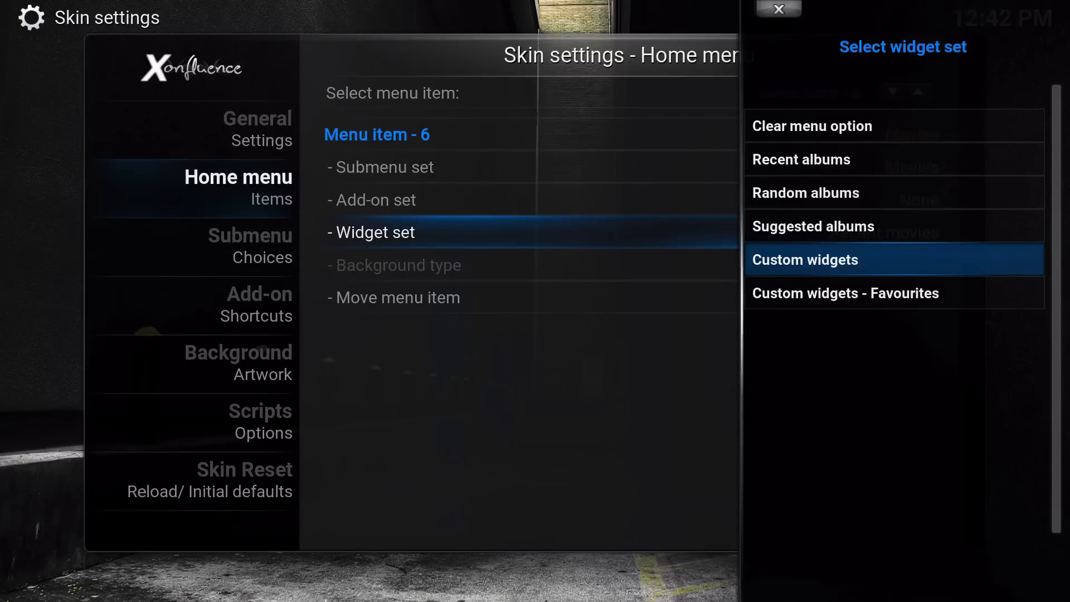
{"action": "key", "text": "Up"}
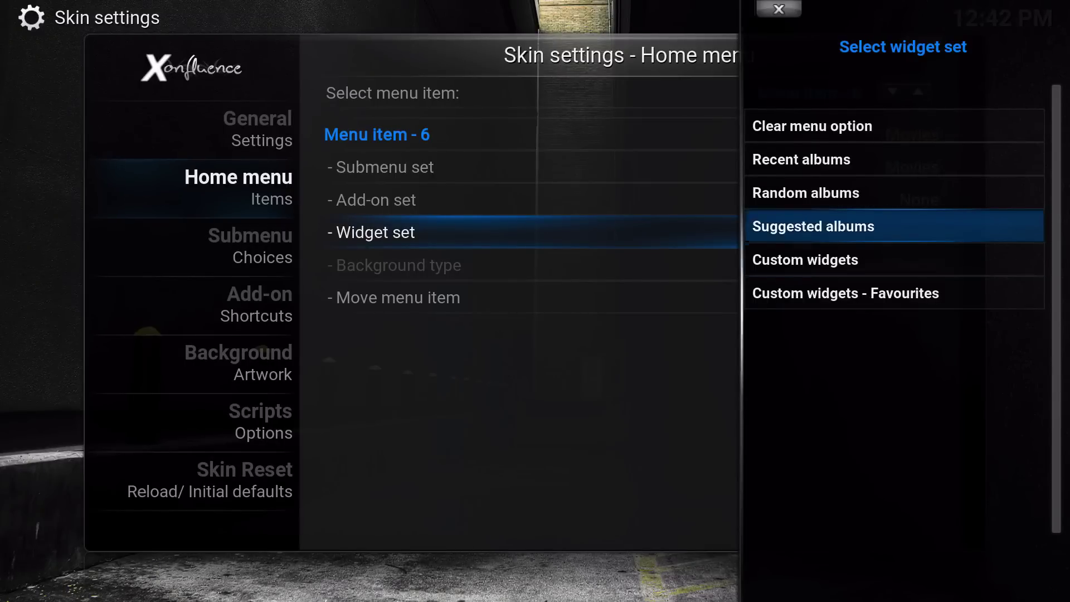
{"action": "key", "text": "Down"}
{"action": "key", "text": "Down"}
{"action": "key", "text": "Up"}
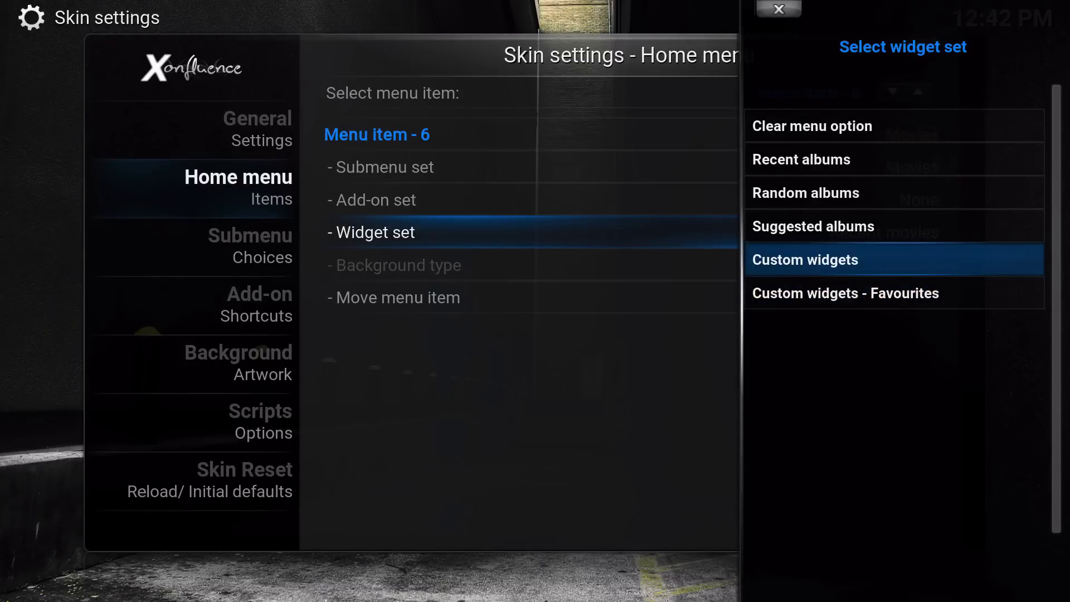
{"action": "key", "text": "Down"}
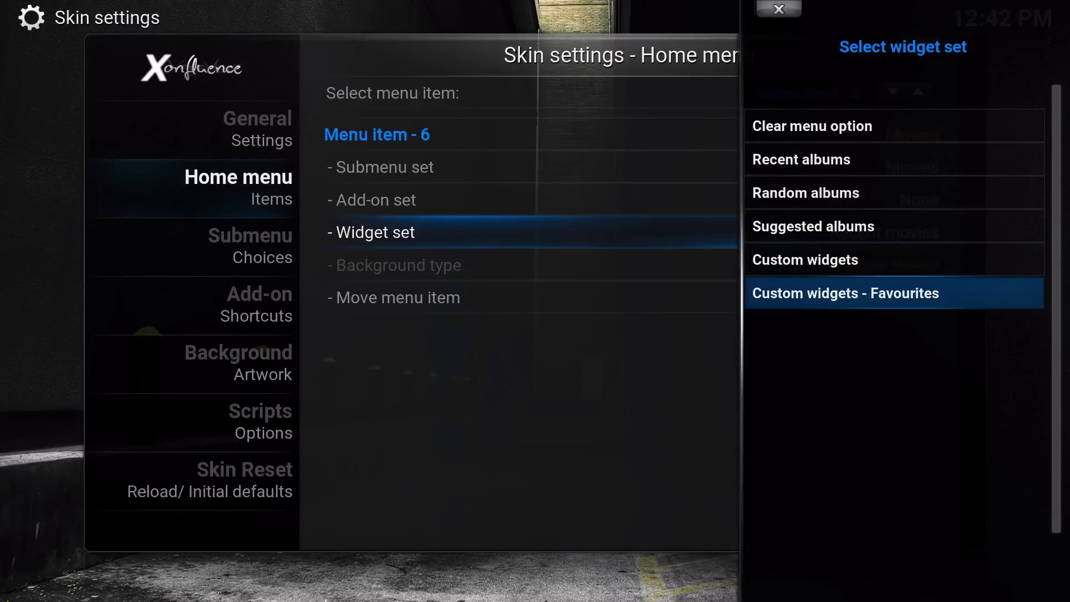
{"action": "key", "text": "Up"}
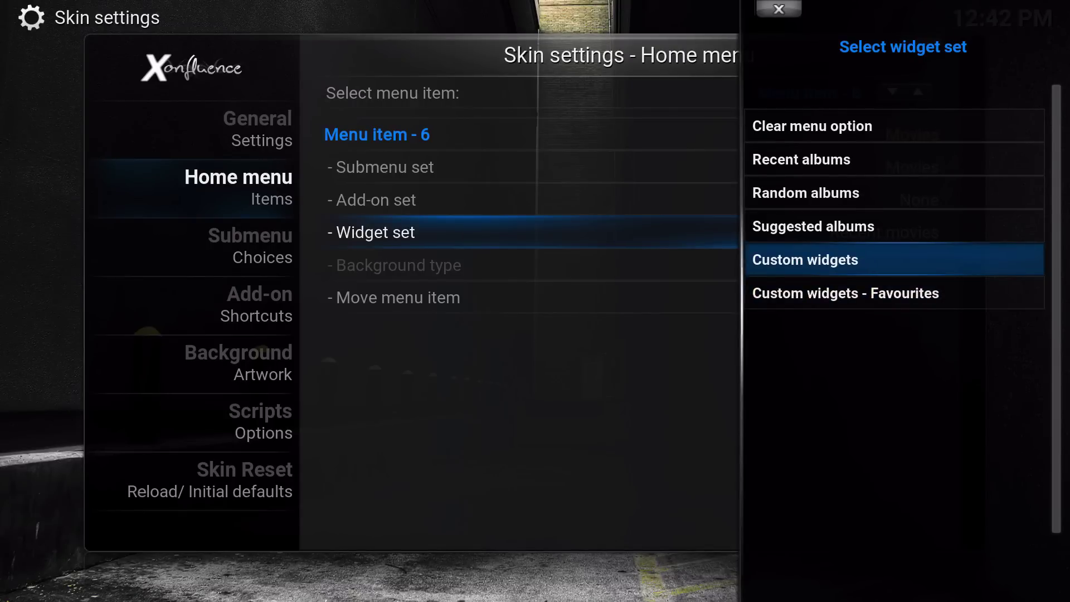
{"action": "key", "text": "Down"}
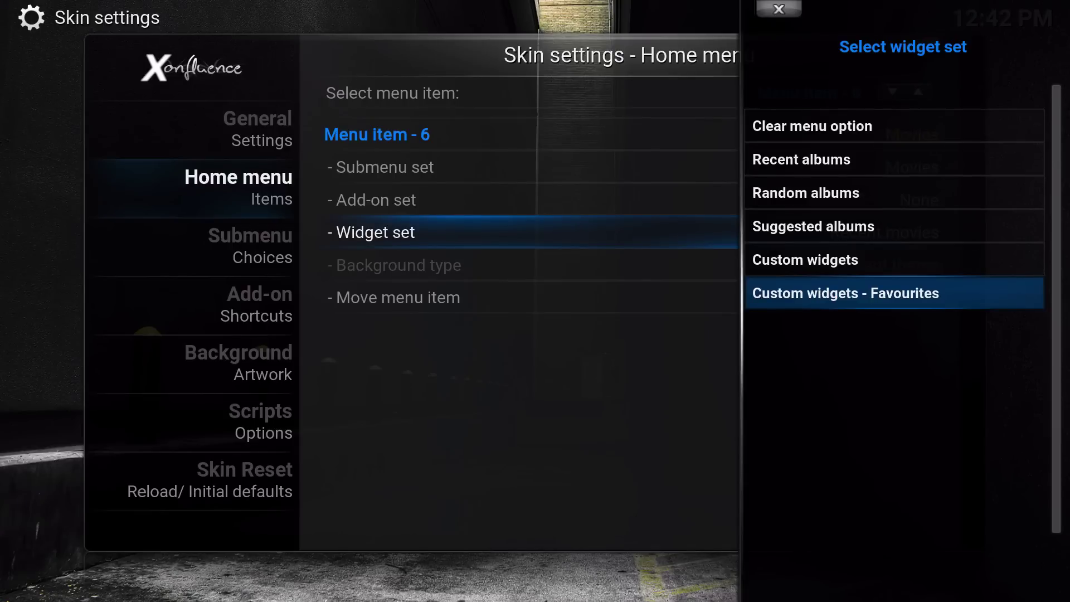
{"action": "key", "text": "Return"}
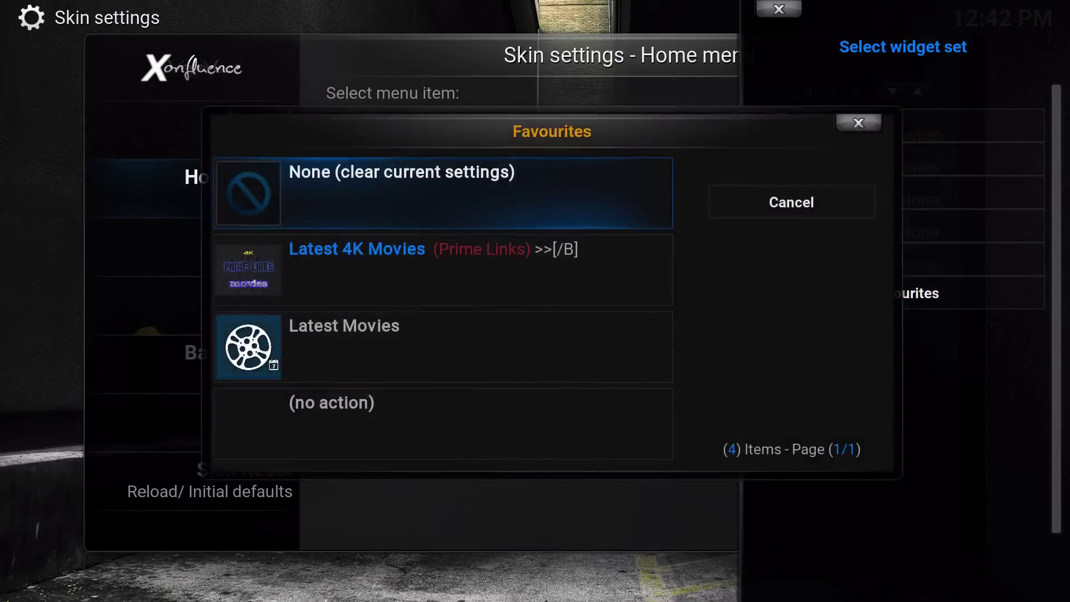
Pick the Latest Movies favourite as the widget source.
{"action": "key", "text": "Down"}
{"action": "key", "text": "Down"}
{"action": "key", "text": "Up"}
{"action": "key", "text": "Down"}
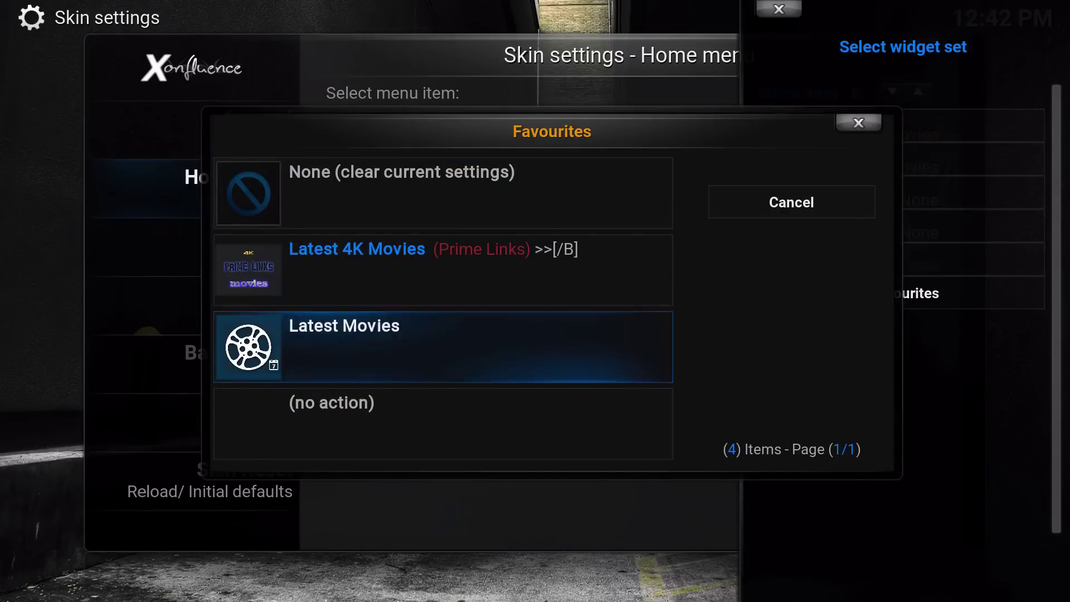
{"action": "key", "text": "Up"}
{"action": "key", "text": "Down"}
{"action": "key", "text": "Up"}
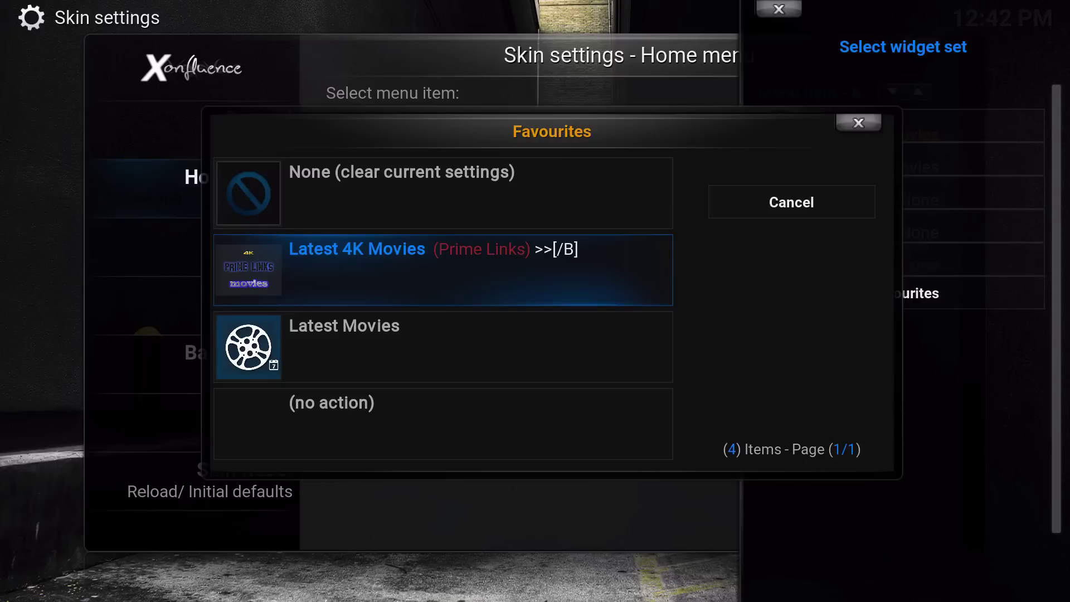
{"action": "key", "text": "Down"}
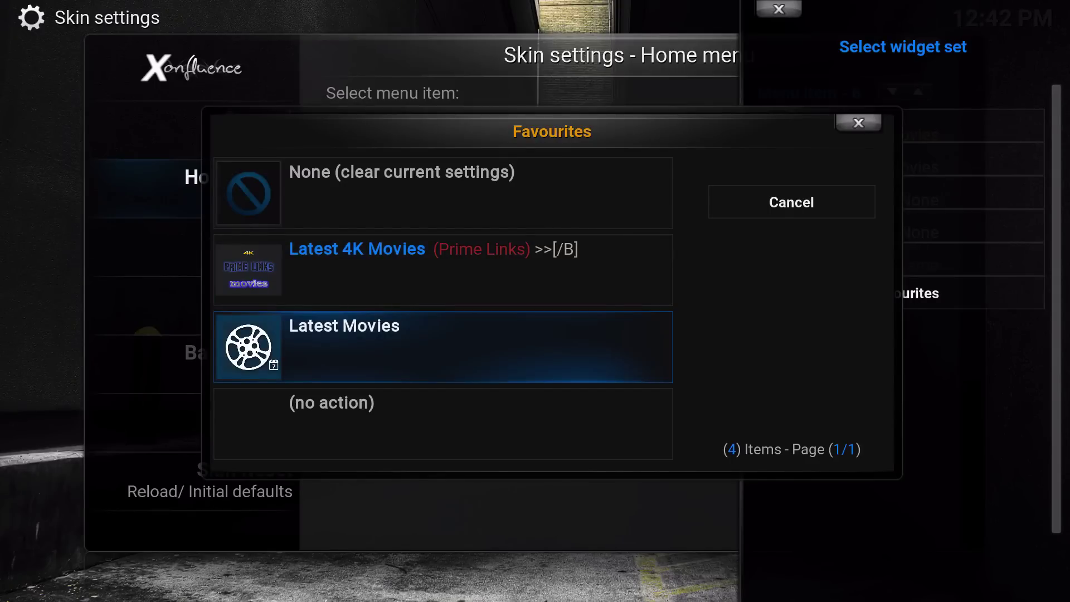
{"action": "key", "text": "Return"}
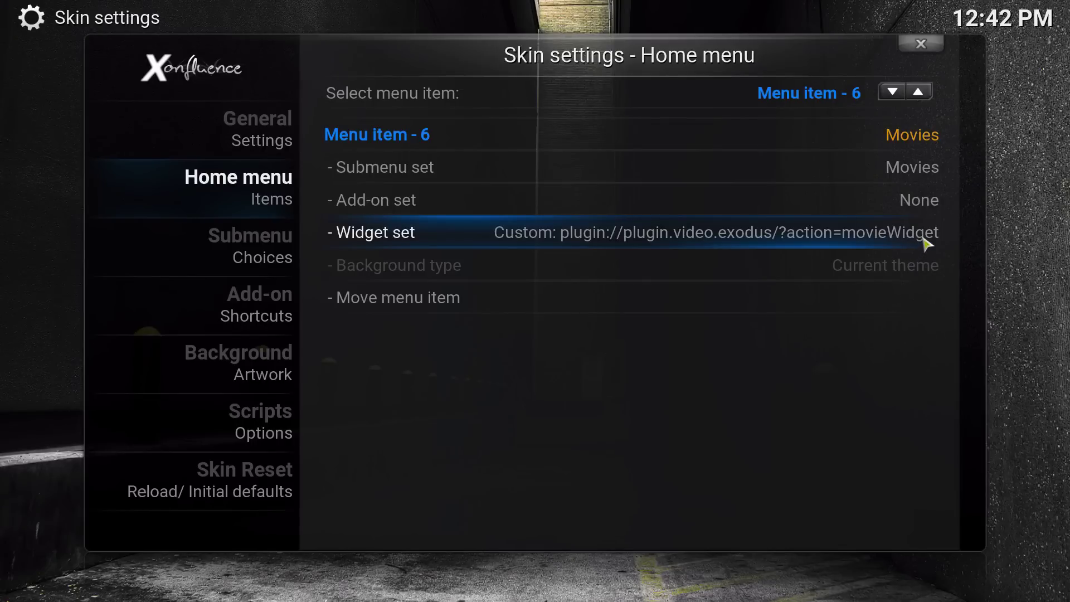
Return home and browse the Movies widget posters such as Zootopia and Deadpool.
{"action": "key", "text": "Escape"}
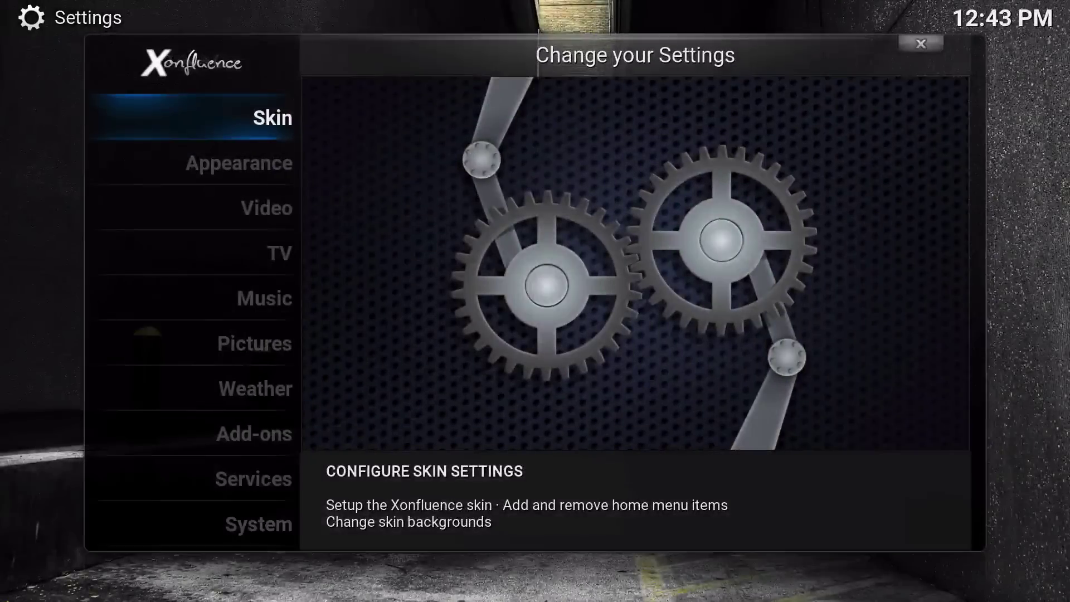
{"action": "key", "text": "Escape"}
{"action": "key", "text": "Left"}
{"action": "key", "text": "Left"}
{"action": "key", "text": "Left"}
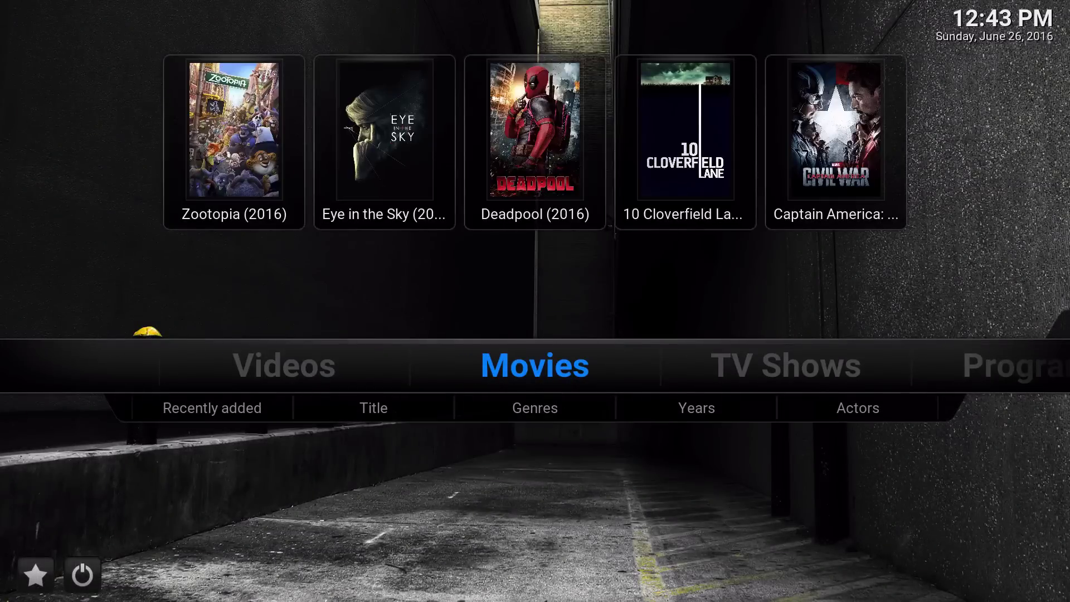
{"action": "key", "text": "Up"}
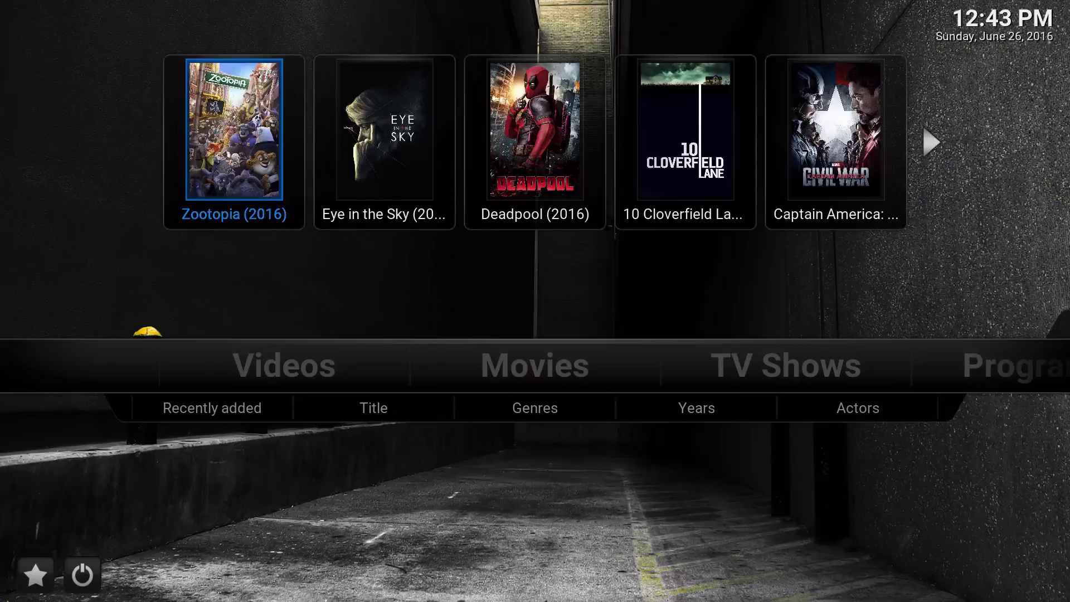
{"action": "key", "text": "Right"}
{"action": "key", "text": "Right"}
{"action": "key", "text": "Right"}
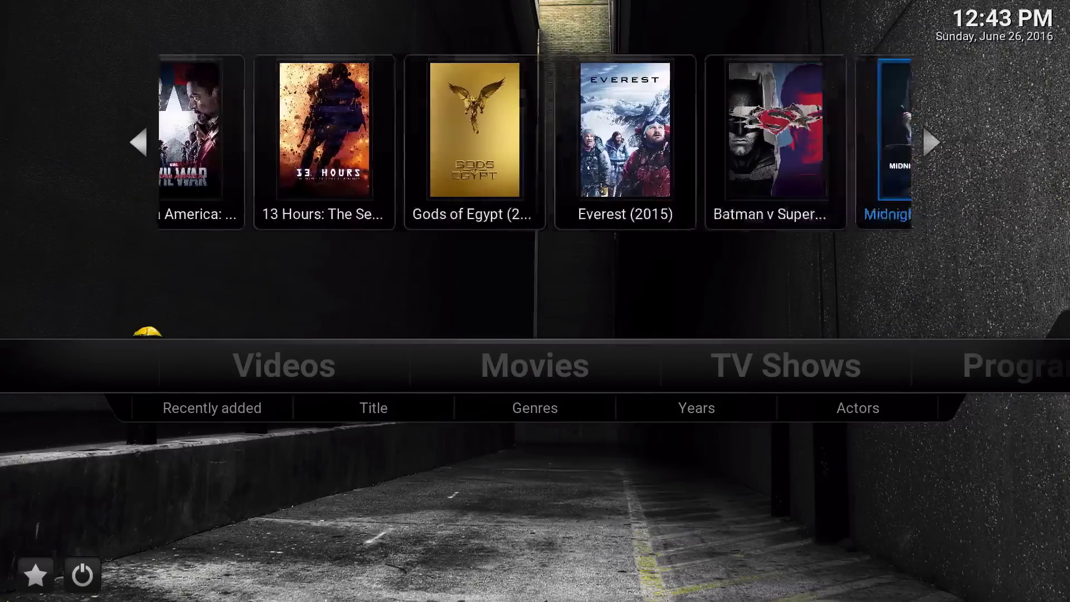
{"action": "key", "text": "Right"}
{"action": "key", "text": "Right"}
{"action": "key", "text": "Right"}
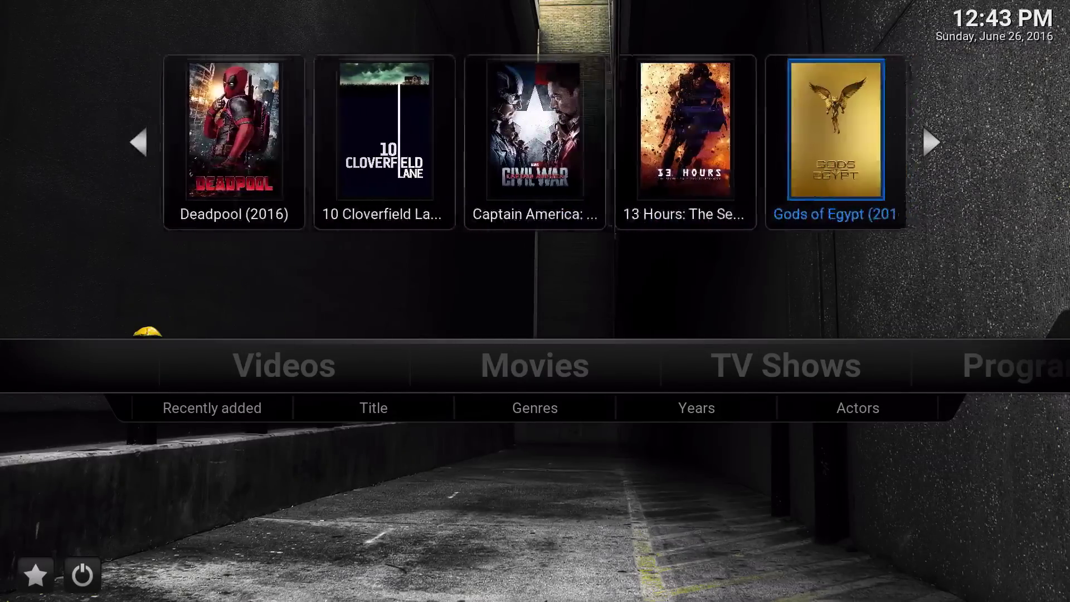
{"action": "key", "text": "Right"}
{"action": "key", "text": "Right"}
{"action": "key", "text": "Right"}
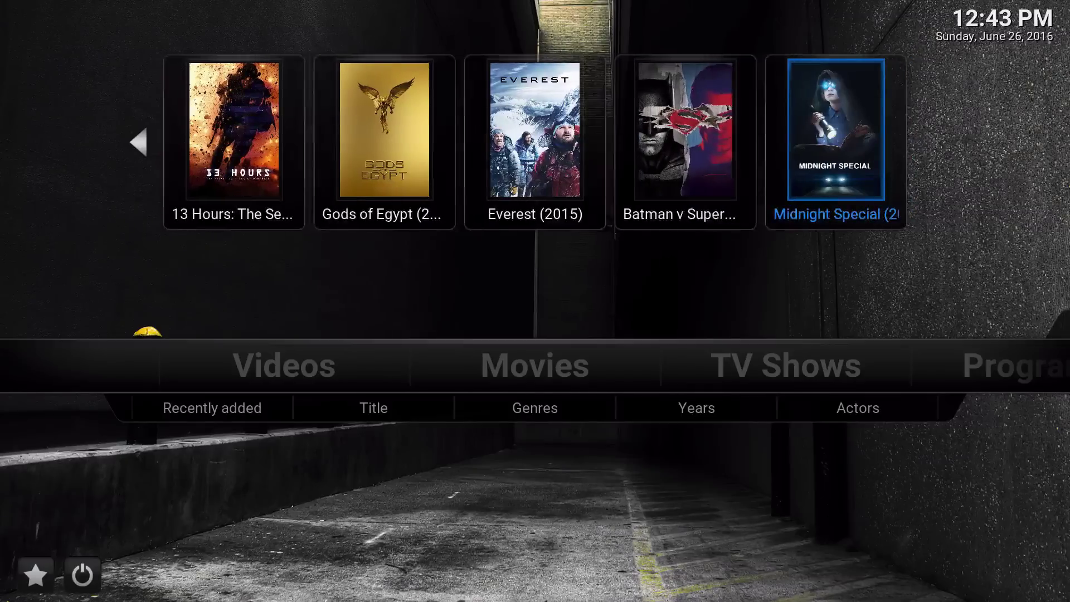
{"action": "key", "text": "Left"}
{"action": "key", "text": "Left"}
{"action": "key", "text": "Left"}
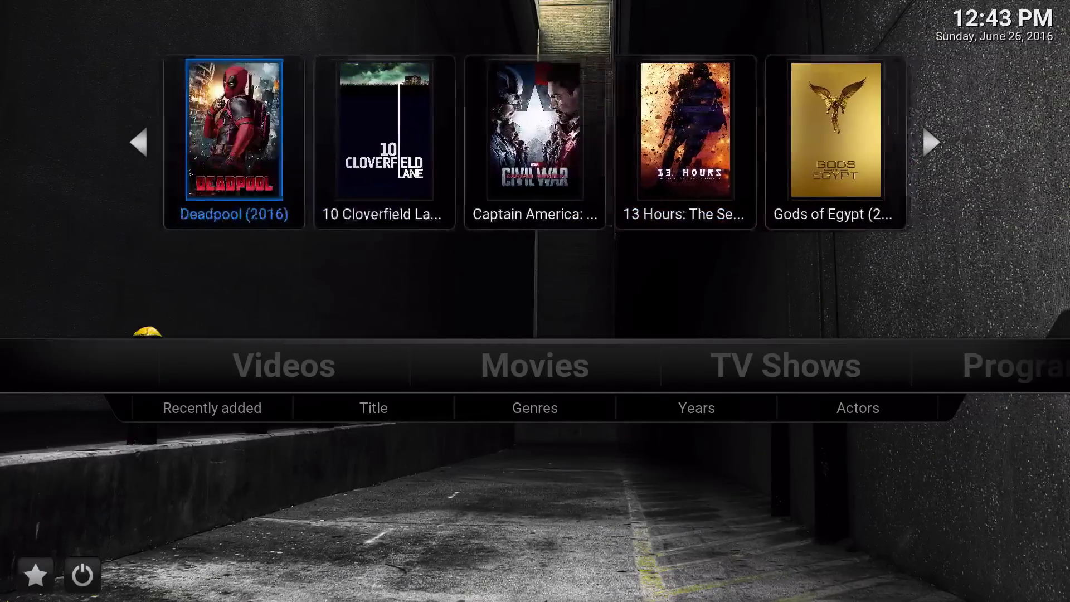
{"action": "key", "text": "Left"}
{"action": "key", "text": "Left"}
Change menu item 6's favourite widget to Latest 4K Movies in the skin settings.
{"action": "key", "text": "Down"}
{"action": "key", "text": "Right"}
{"action": "key", "text": "Right"}
{"action": "key", "text": "Right"}
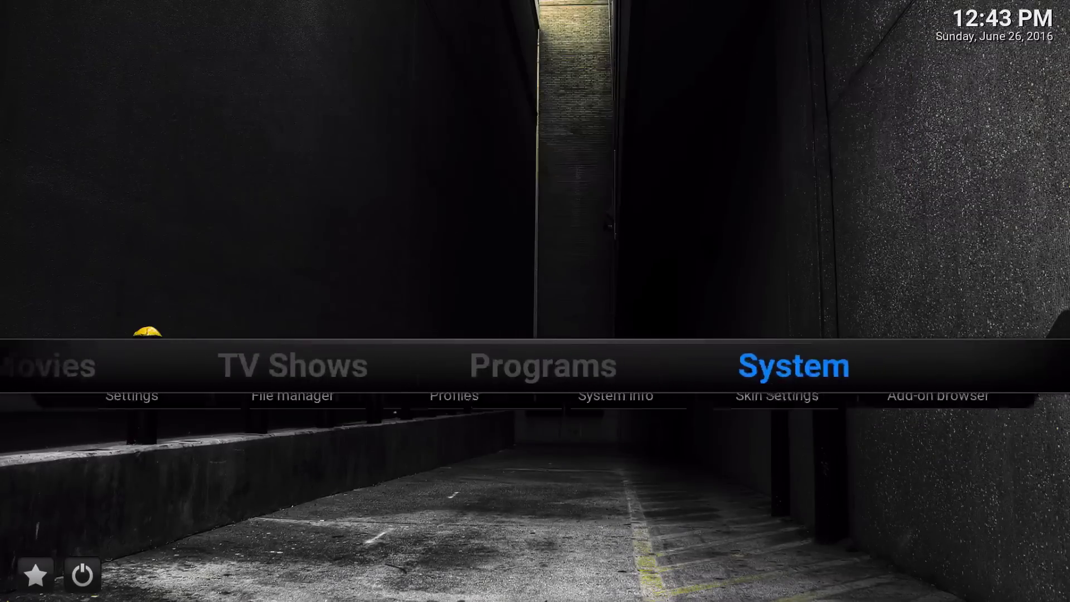
{"action": "key", "text": "Down"}
{"action": "key", "text": "Return"}
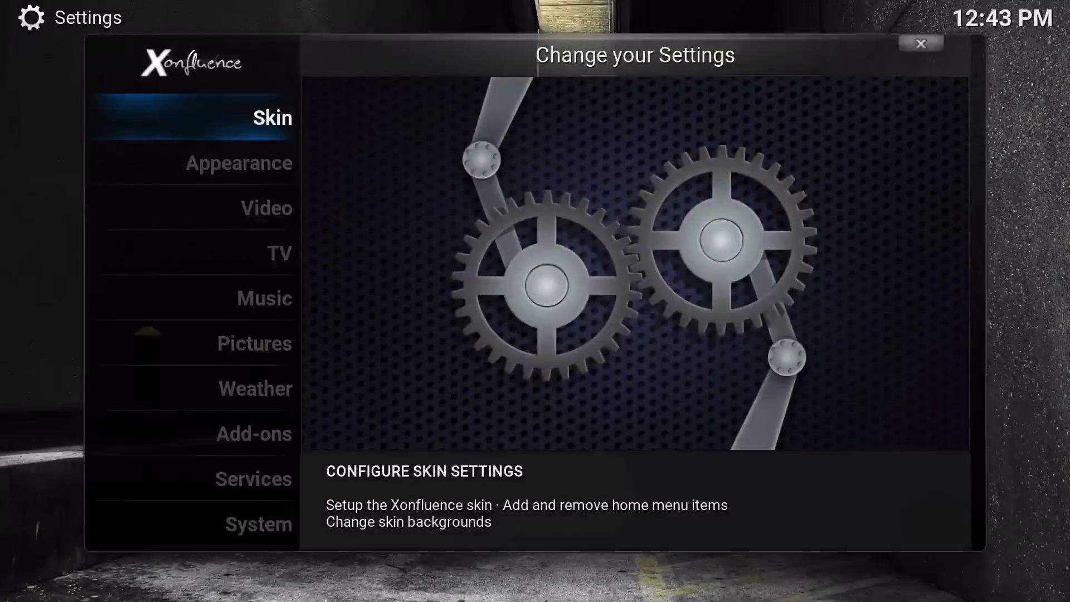
{"action": "key", "text": "Return"}
{"action": "key", "text": "Right"}
{"action": "key", "text": "Return"}
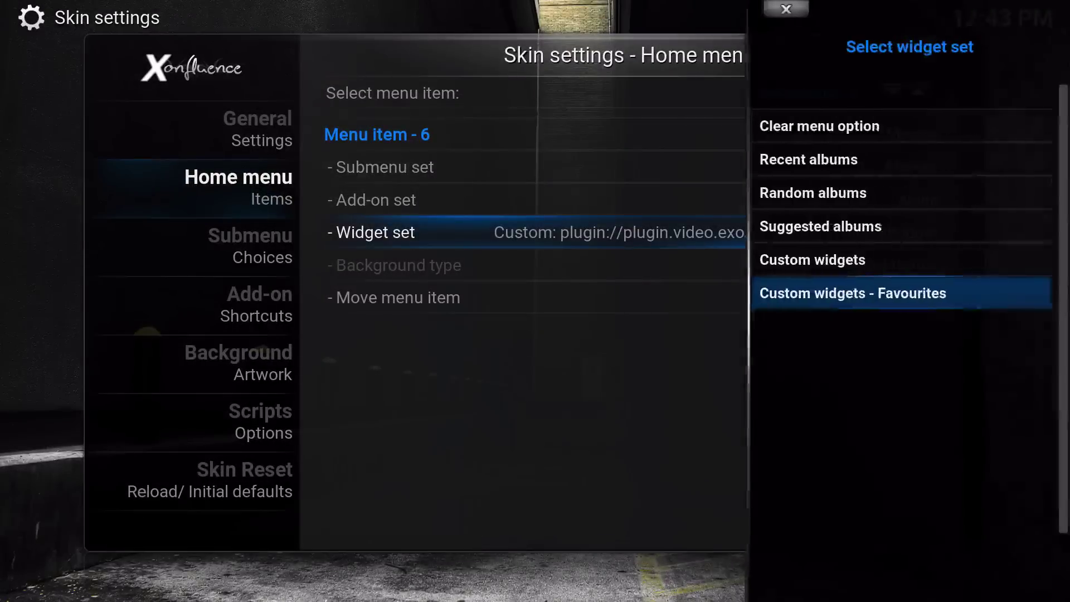
{"action": "key", "text": "Return"}
{"action": "key", "text": "Down"}
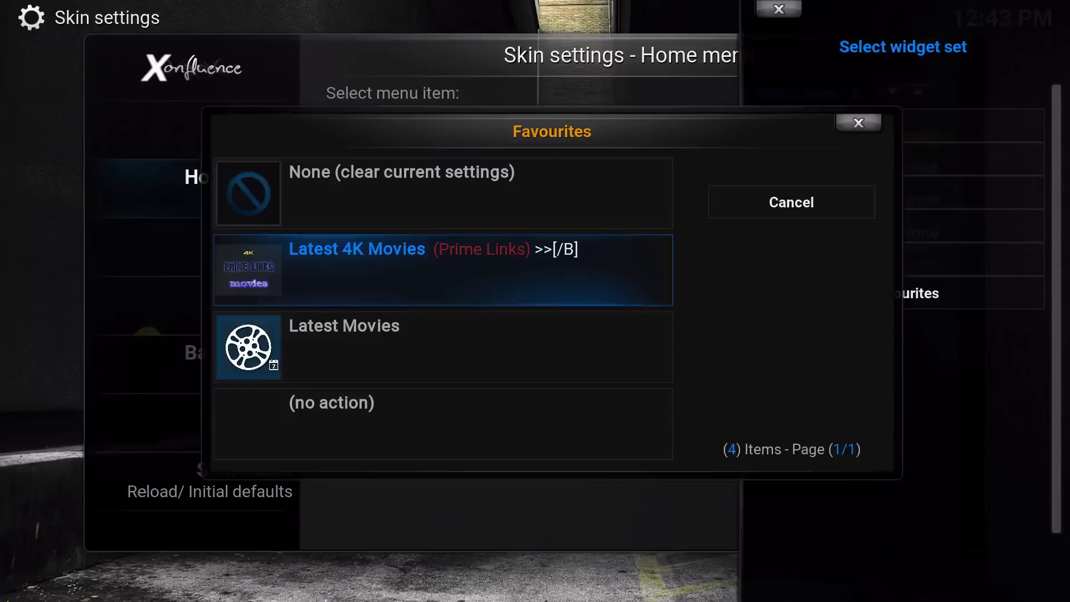
{"action": "key", "text": "Return"}
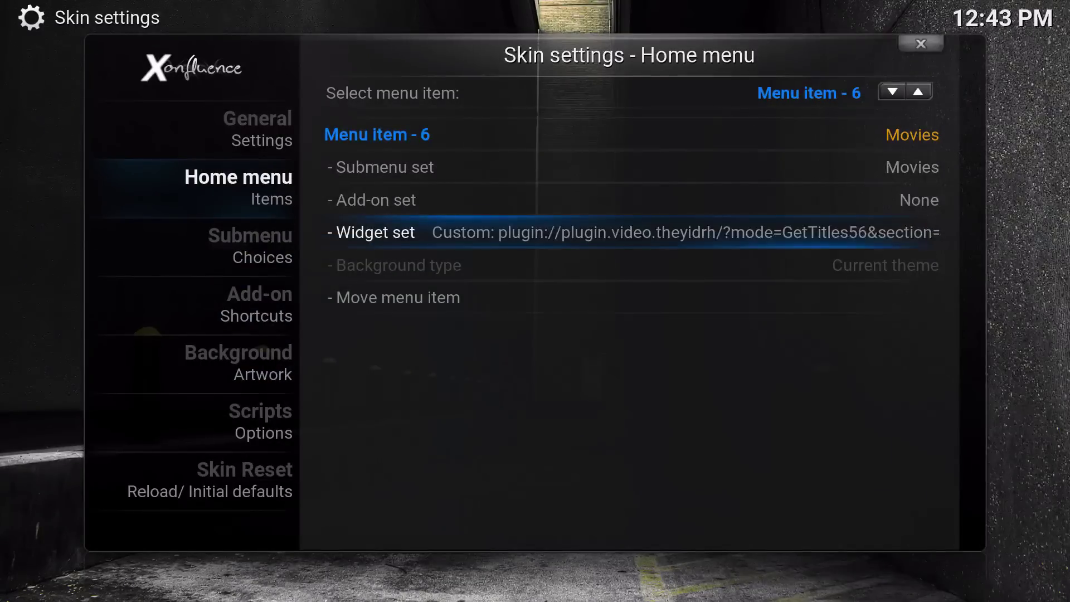
Return home and browse the new 4K poster row from Ghostbusters 1984 onward.
{"action": "key", "text": "Escape"}
{"action": "key", "text": "Escape"}
{"action": "key", "text": "Left"}
{"action": "key", "text": "Left"}
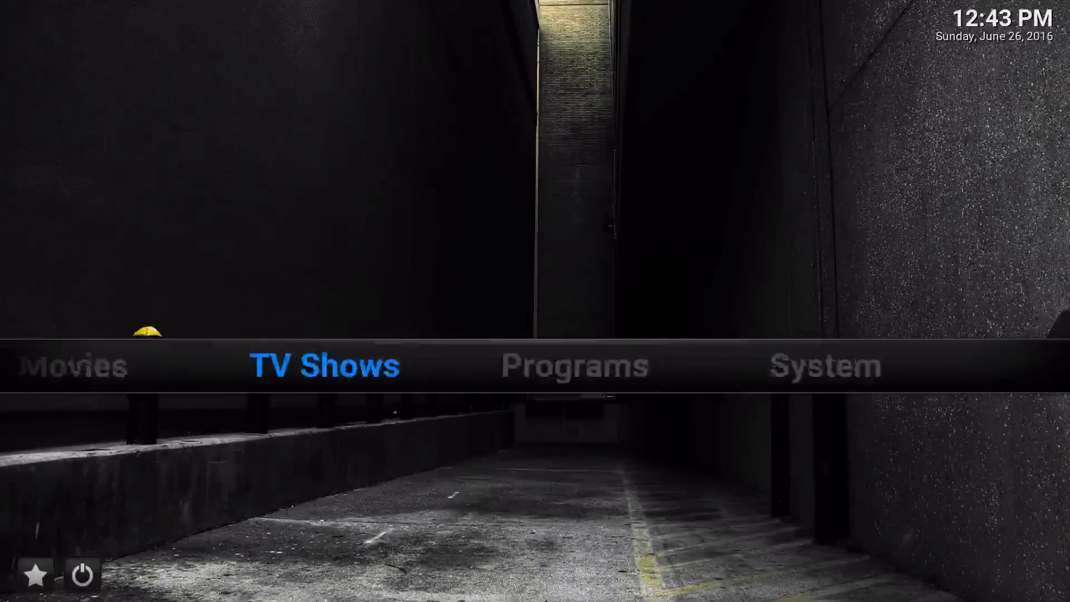
{"action": "key", "text": "Left"}
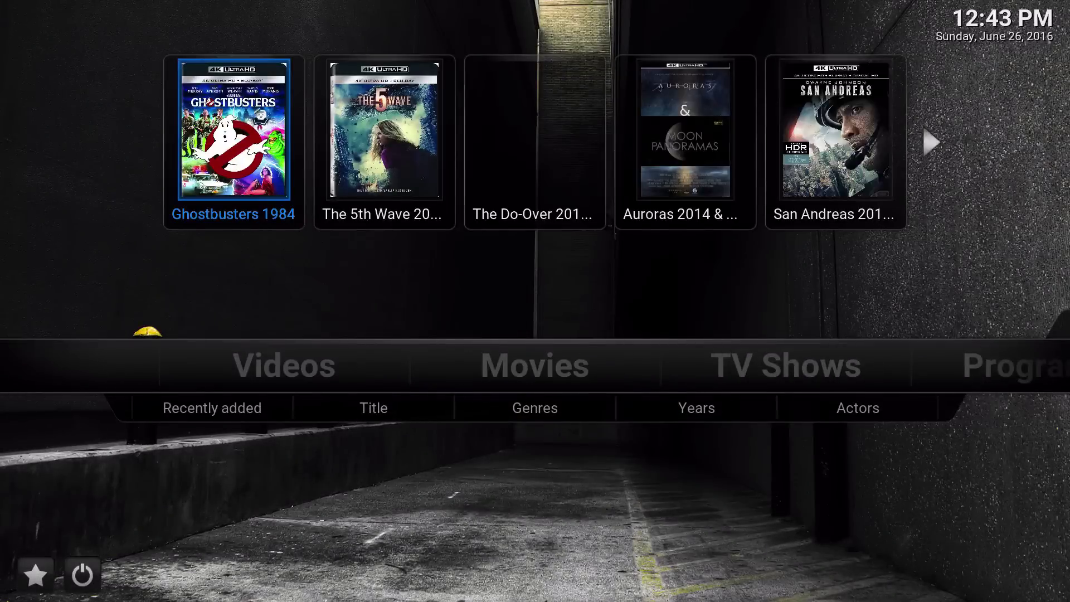
{"action": "key", "text": "Right"}
{"action": "key", "text": "Right"}
{"action": "key", "text": "Right"}
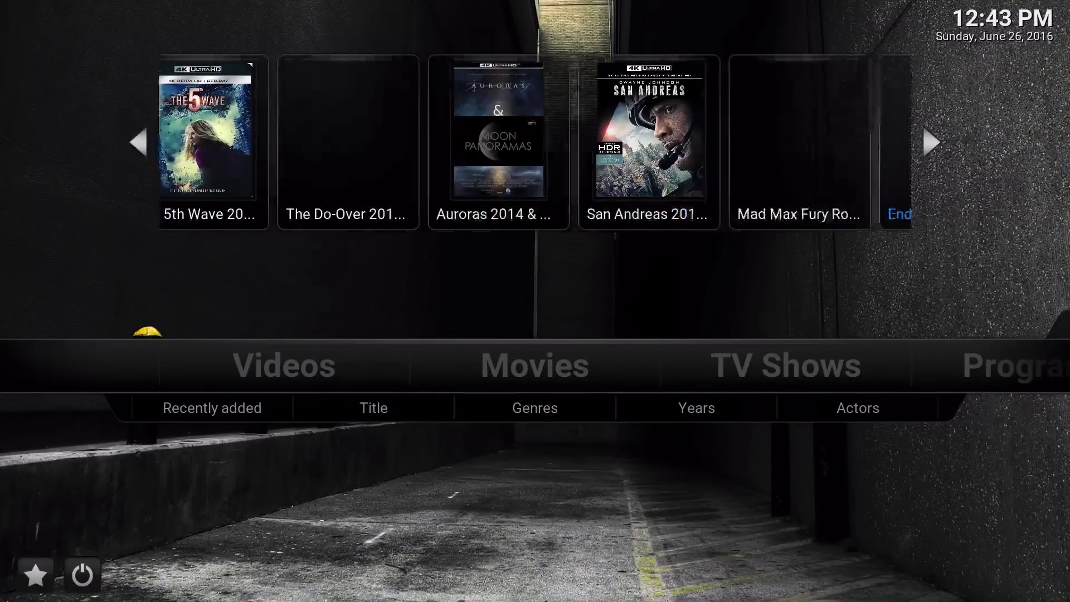
{"action": "key", "text": "Left"}
{"action": "key", "text": "Left"}
{"action": "key", "text": "Left"}
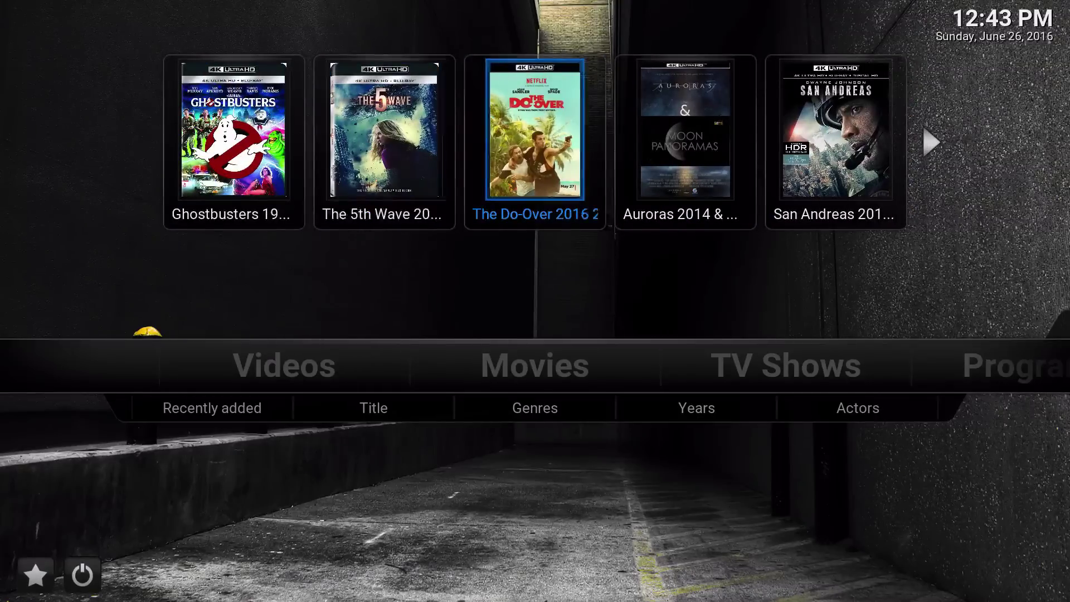
{"action": "key", "text": "Left"}
{"action": "key", "text": "Left"}
{"action": "key", "text": "Right"}
{"action": "key", "text": "Right"}
{"action": "key", "text": "Right"}
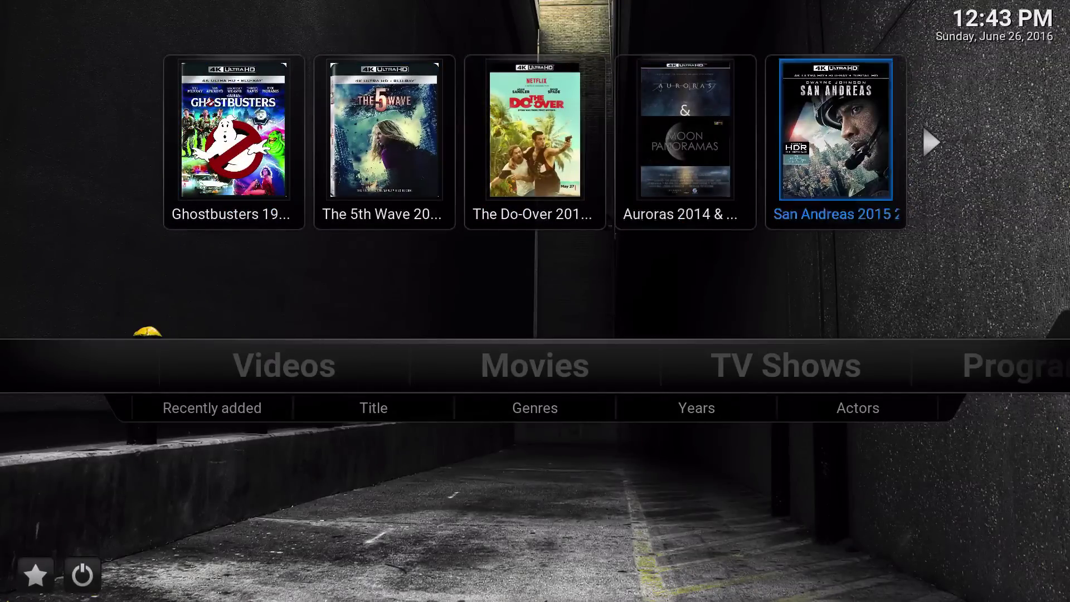
{"action": "key", "text": "Right"}
{"action": "key", "text": "Right"}
{"action": "key", "text": "Right"}
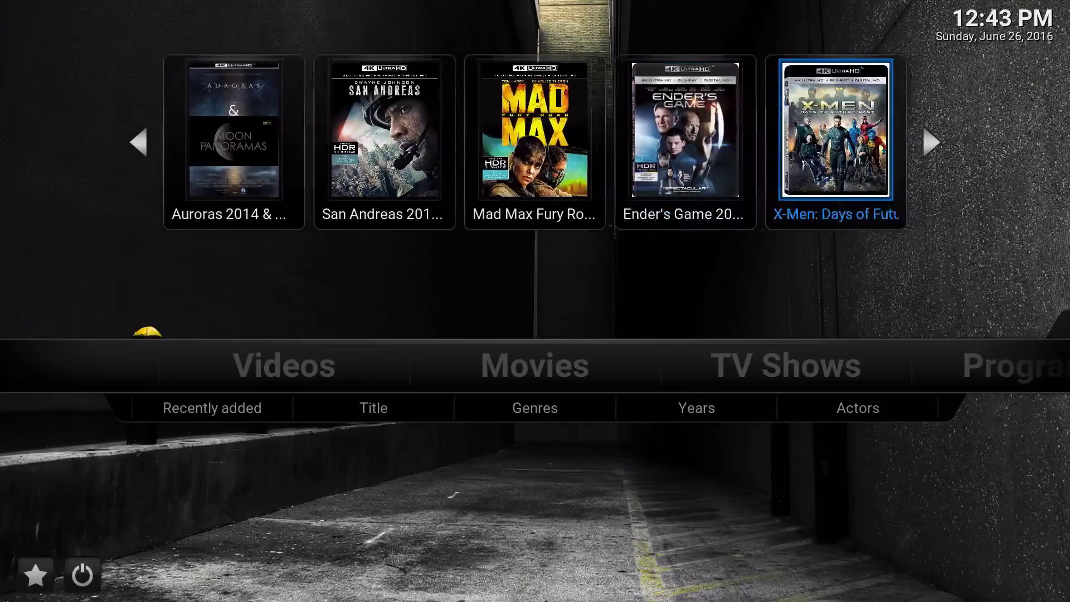
{"action": "key", "text": "Right"}
{"action": "key", "text": "Right"}
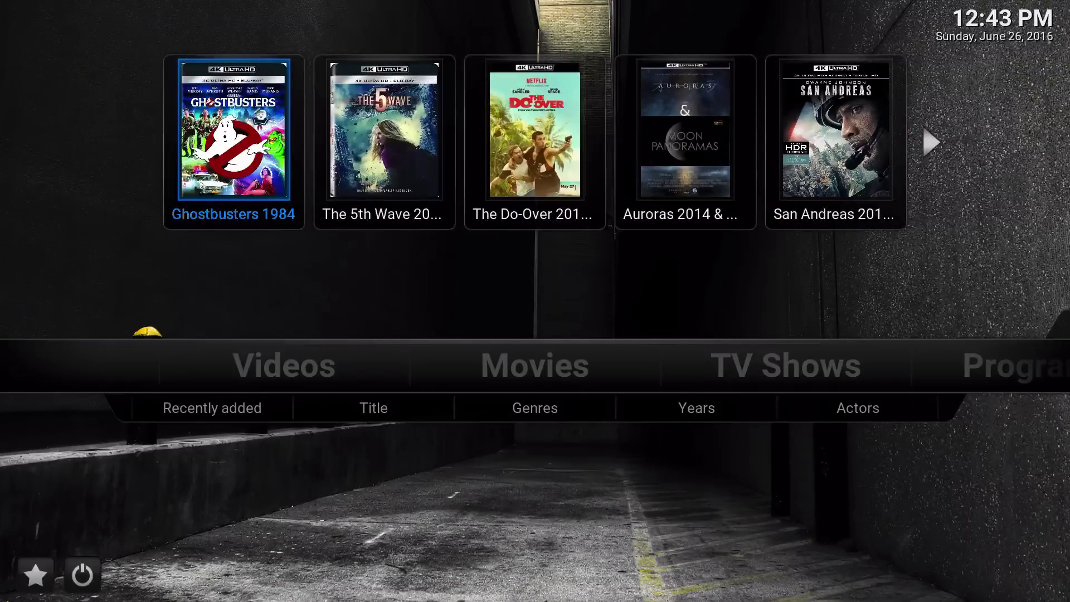
Scroll the 4K posters through X-Men and Mad Max Fury Road to The 5th Wave.
{"action": "key", "text": "Down"}
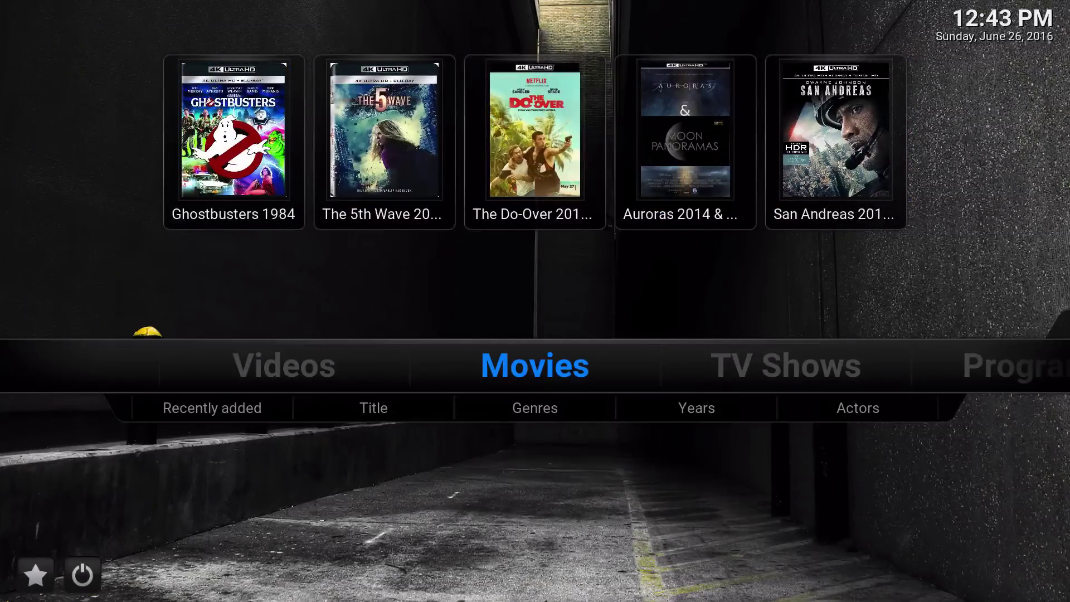
{"action": "key", "text": "Up"}
{"action": "key", "text": "Right"}
{"action": "key", "text": "Right"}
{"action": "key", "text": "Right"}
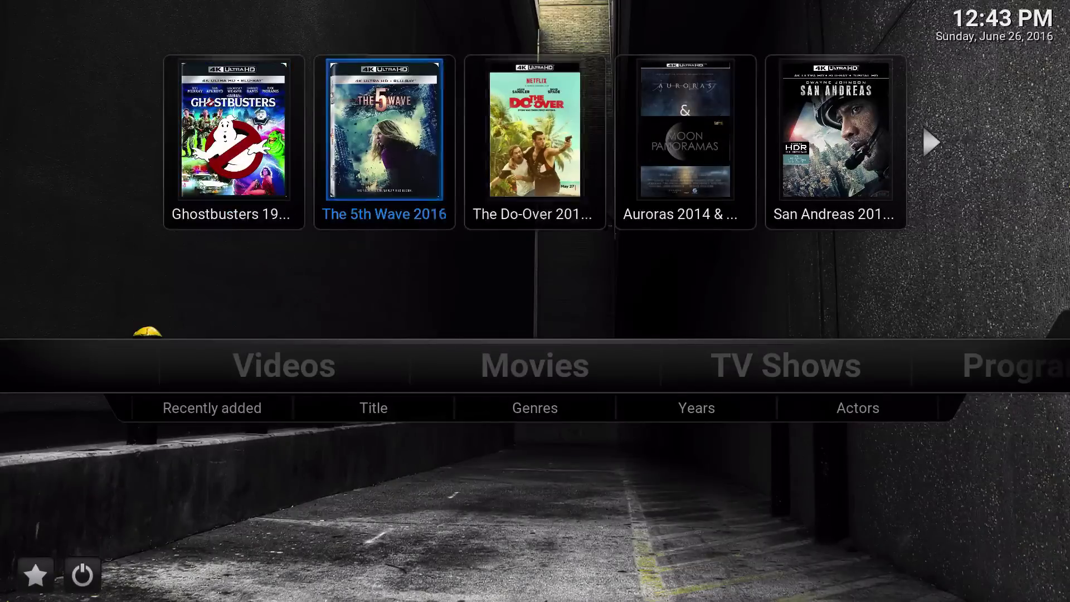
{"action": "key", "text": "Right"}
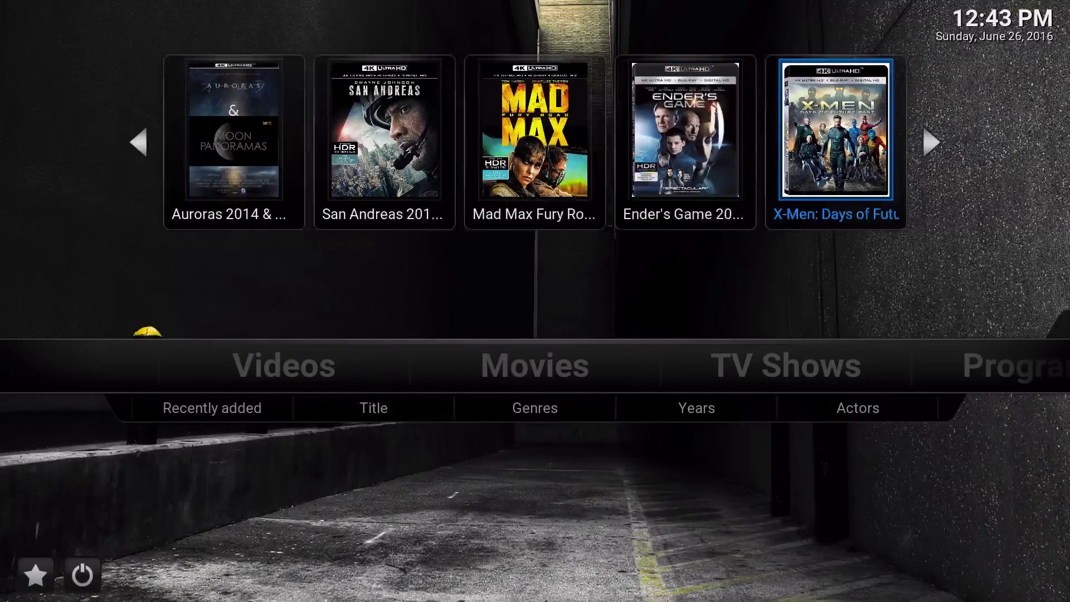
{"action": "key", "text": "Left"}
{"action": "key", "text": "Left"}
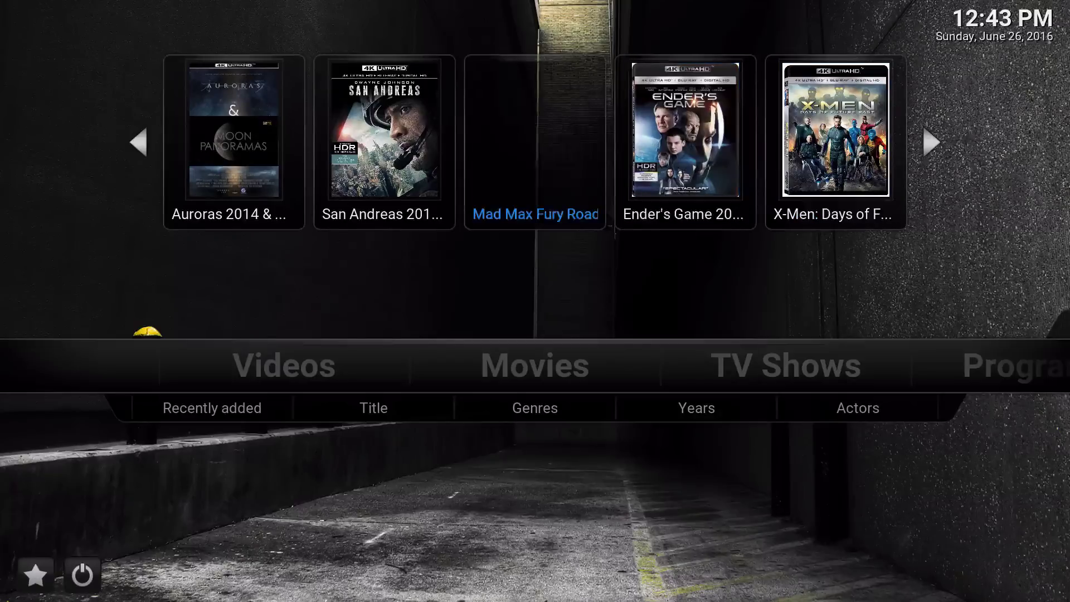
{"action": "key", "text": "Down"}
{"action": "key", "text": "Up"}
{"action": "key", "text": "Left"}
{"action": "key", "text": "Left"}
{"action": "key", "text": "Left"}
{"action": "key", "text": "Left"}
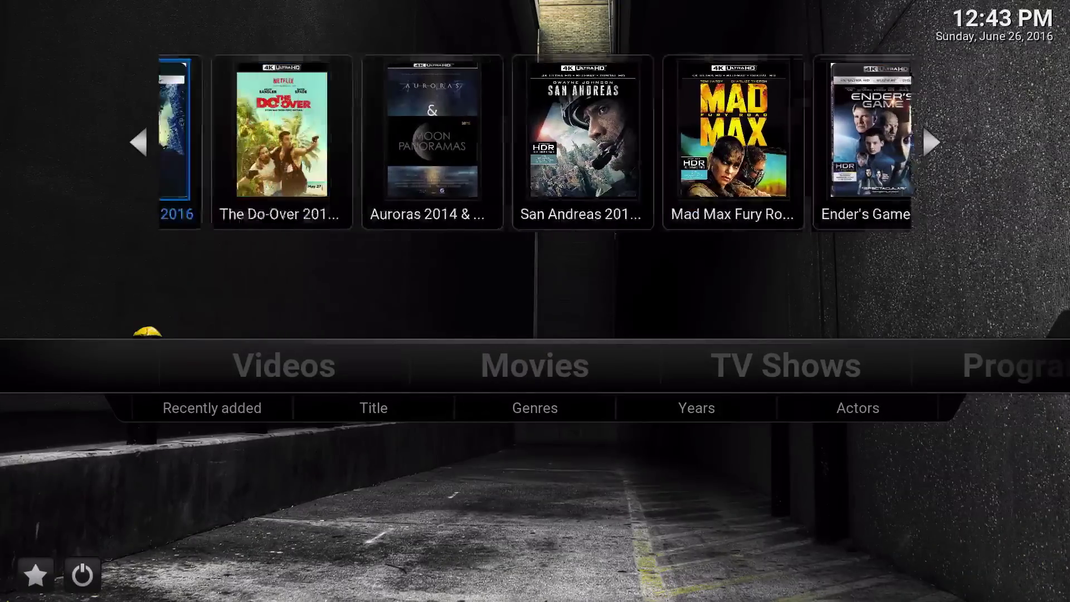
{"action": "key", "text": "Left"}
{"action": "key", "text": "Right"}
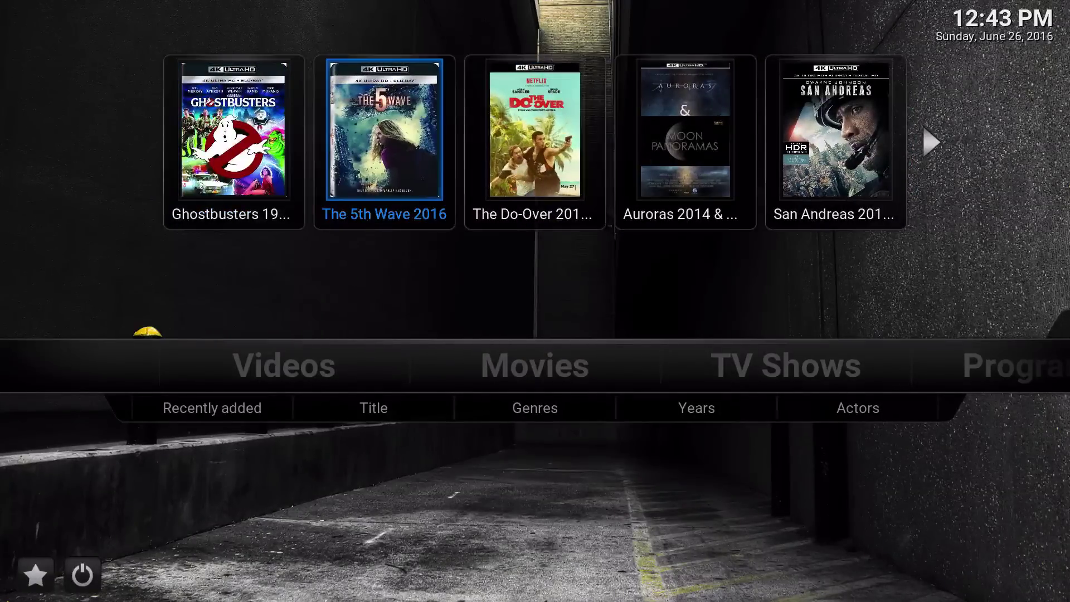
Open the Movies section, back out home, and move over to System.
{"action": "key", "text": "Return"}
{"action": "key", "text": "Escape"}
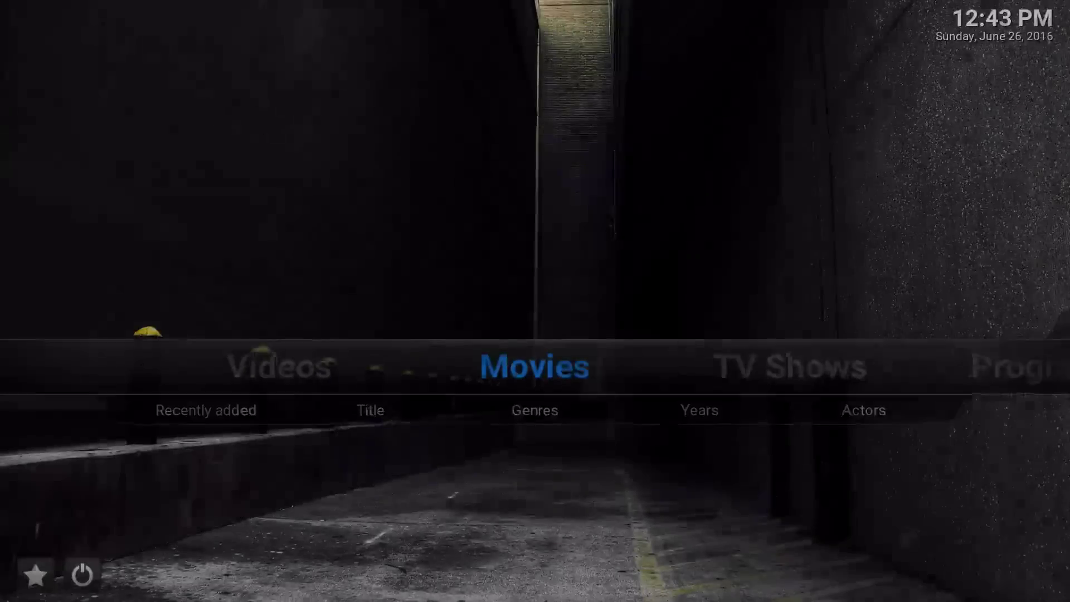
{"action": "key", "text": "Down"}
{"action": "key", "text": "Down"}
{"action": "key", "text": "Up"}
{"action": "key", "text": "Up"}
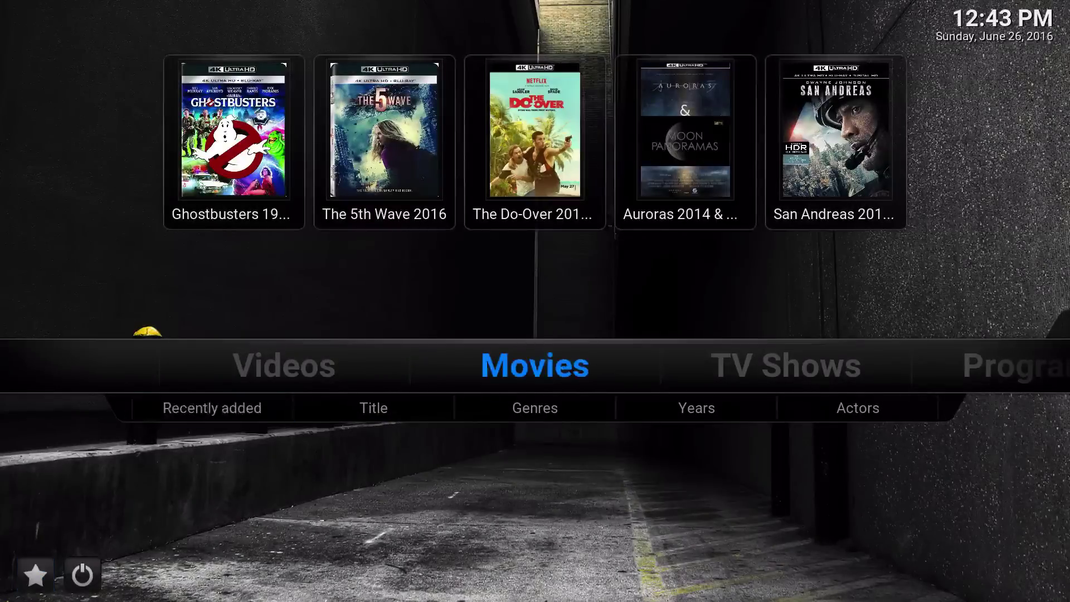
{"action": "key", "text": "Right"}
{"action": "key", "text": "Right"}
{"action": "key", "text": "Right"}
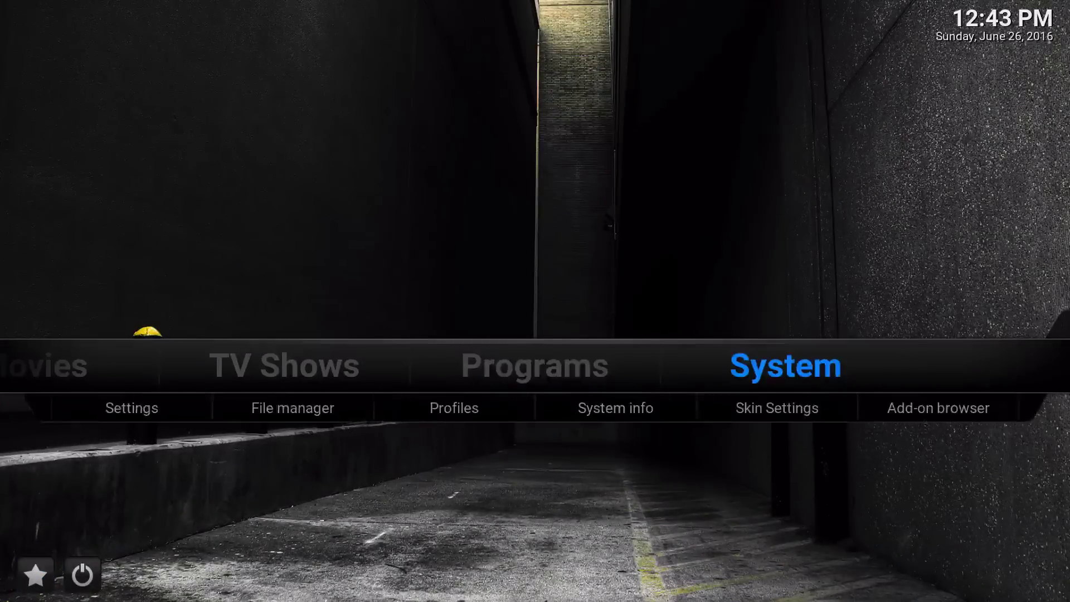
Switch on 'Enable large home widgets' in the Xonfluence General skin settings and go home.
{"action": "key", "text": "Down"}
{"action": "key", "text": "Return"}
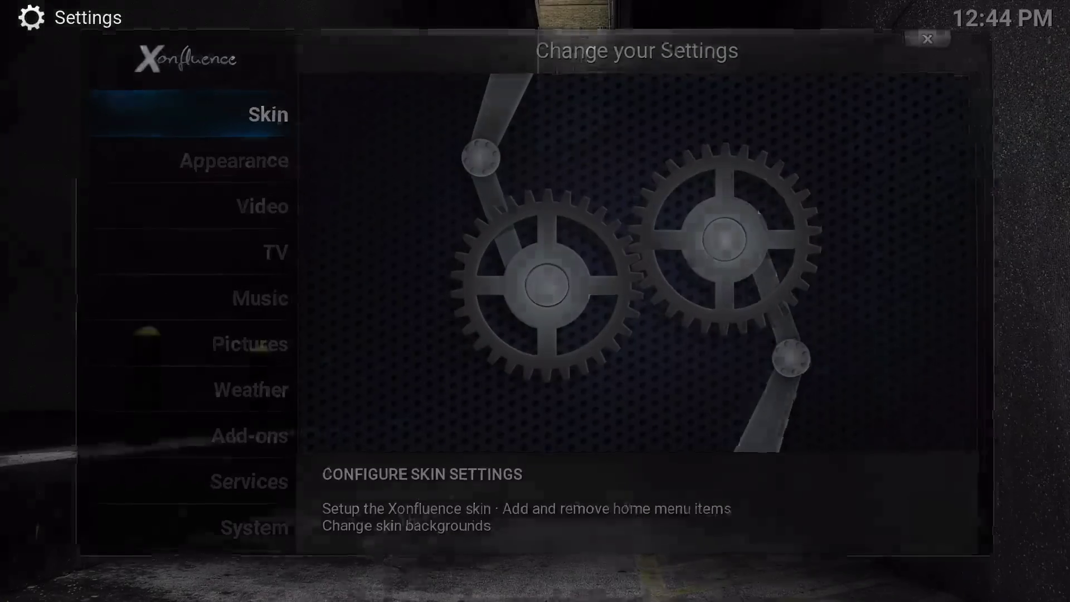
{"action": "key", "text": "Return"}
{"action": "key", "text": "Up"}
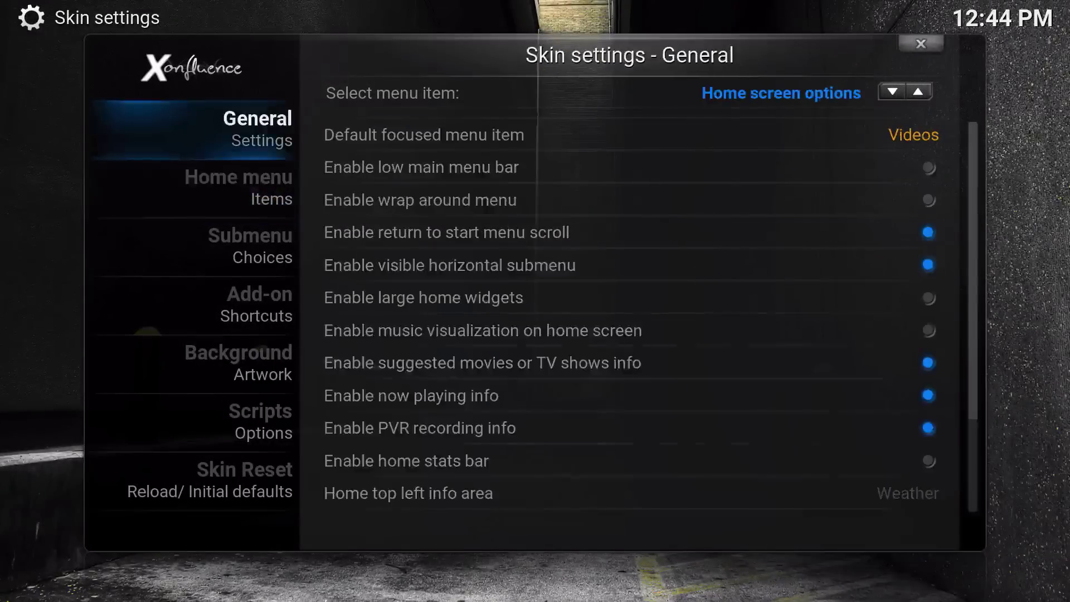
{"action": "key", "text": "Right"}
{"action": "key", "text": "Down"}
{"action": "key", "text": "Down"}
{"action": "key", "text": "Down"}
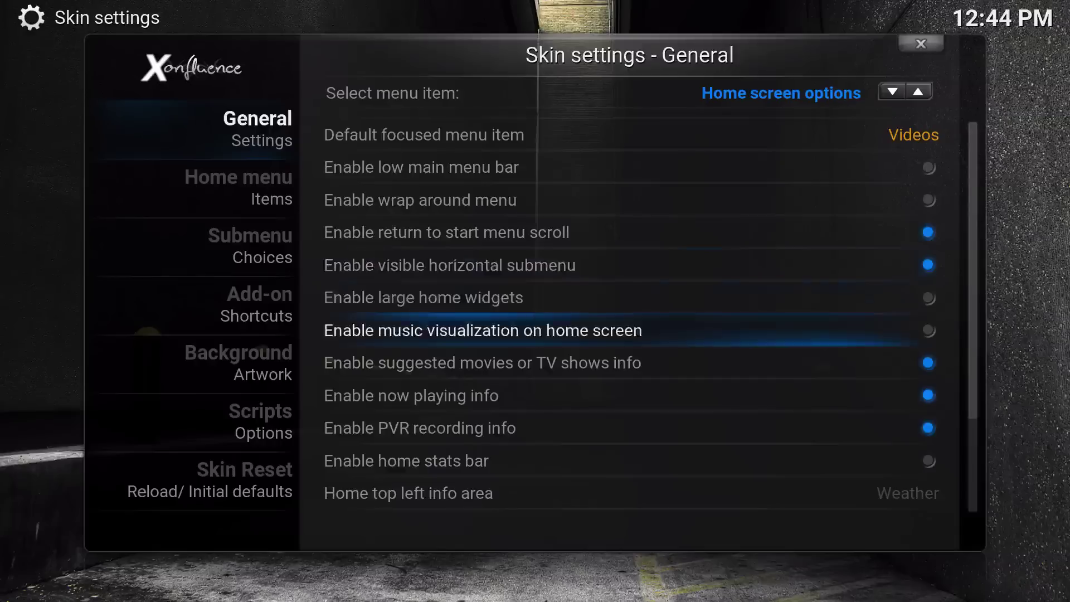
{"action": "key", "text": "Up"}
{"action": "key", "text": "Return"}
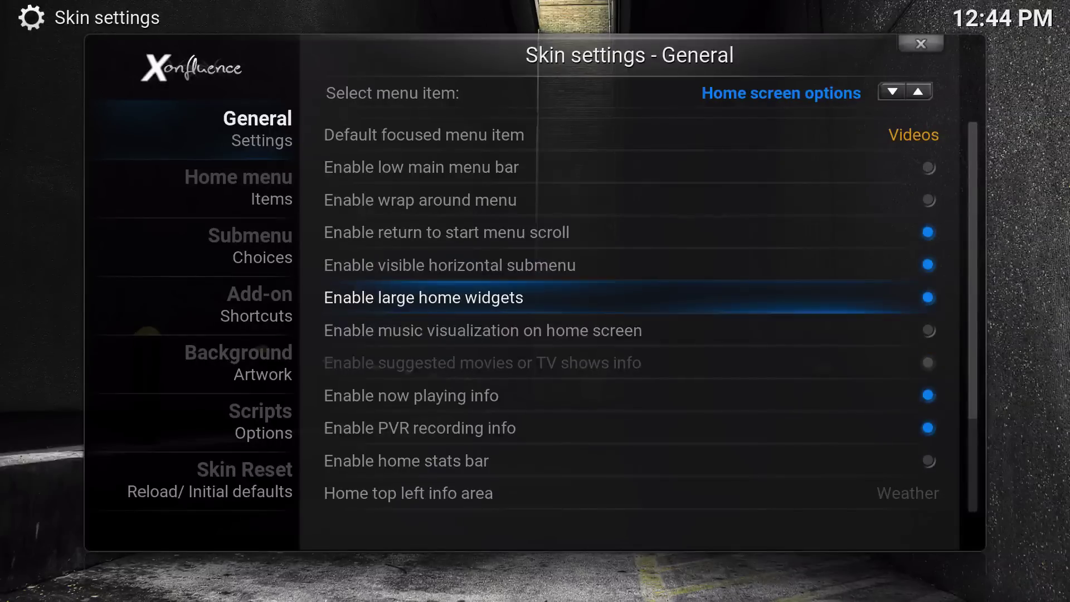
{"action": "key", "text": "Escape"}
{"action": "key", "text": "Escape"}
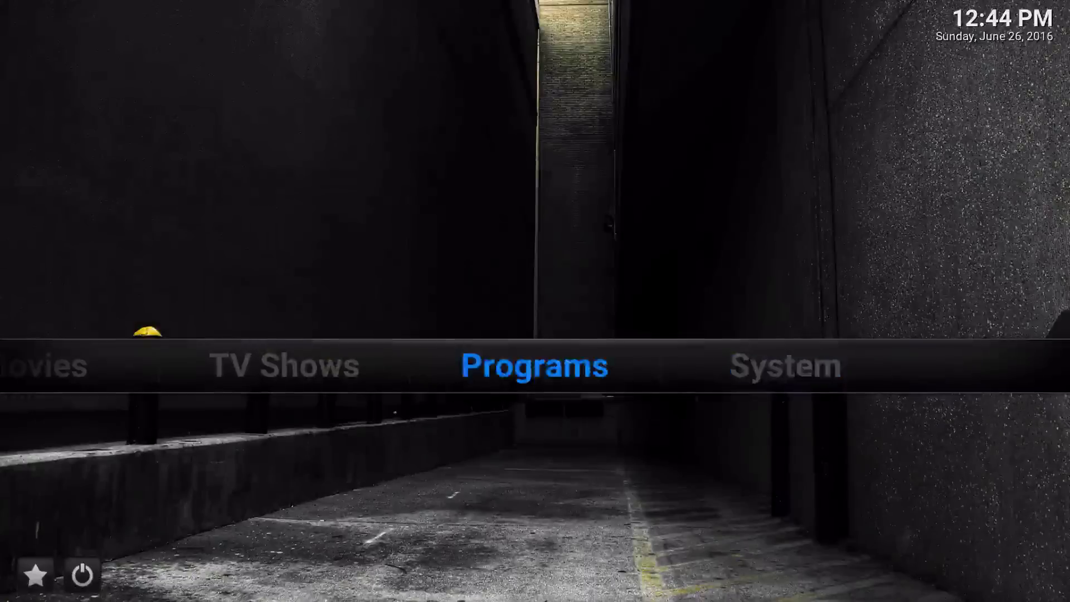
Scroll the enlarged 4K posters, like The 5th Wave and X-Men, then drop to the main menu.
{"action": "key", "text": "Left"}
{"action": "key", "text": "Left"}
{"action": "key", "text": "Up"}
{"action": "key", "text": "Right"}
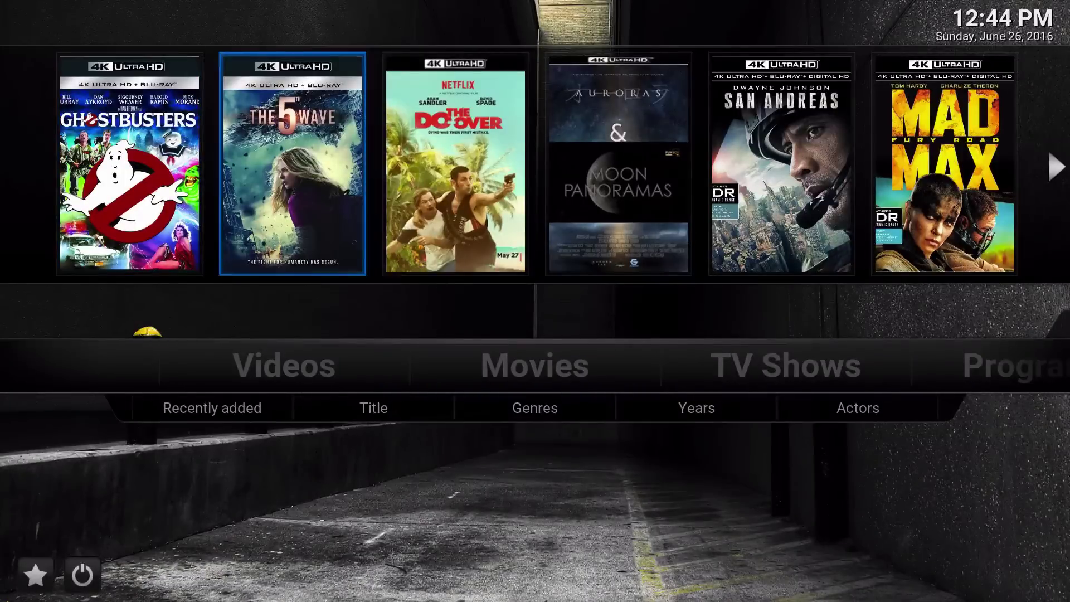
{"action": "key", "text": "Right"}
{"action": "key", "text": "Right"}
{"action": "key", "text": "Right"}
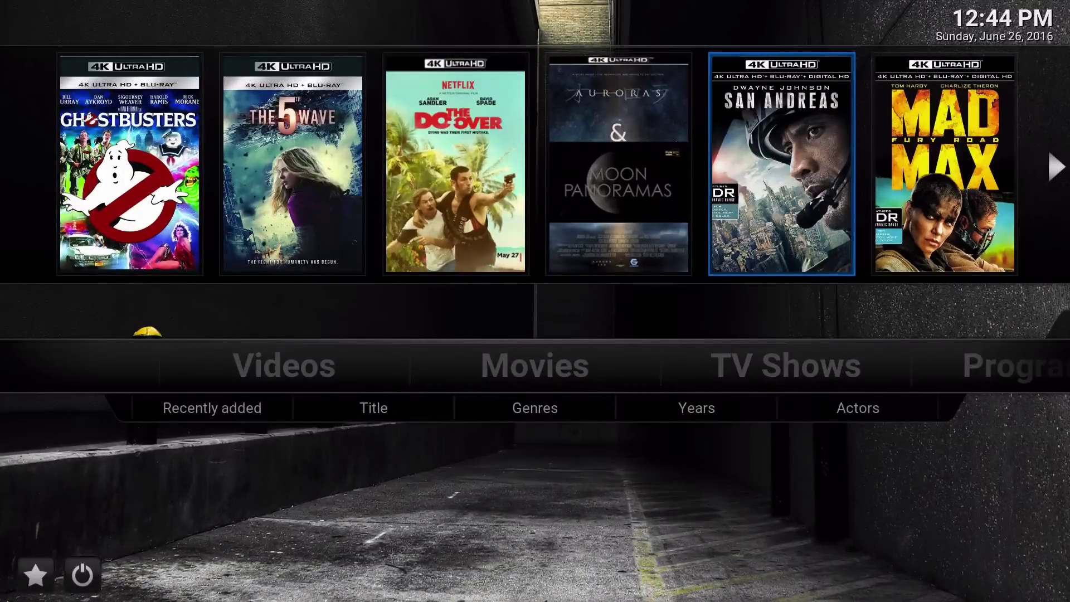
{"action": "key", "text": "Right"}
{"action": "key", "text": "Right"}
{"action": "key", "text": "Right"}
{"action": "key", "text": "Right"}
{"action": "key", "text": "Left"}
{"action": "key", "text": "Left"}
{"action": "key", "text": "Left"}
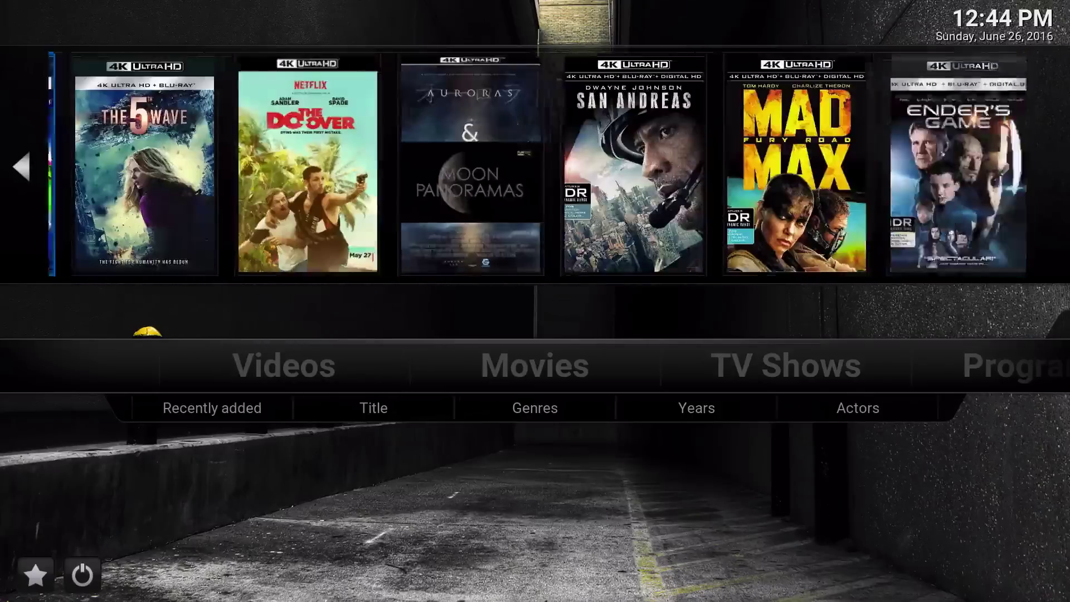
{"action": "key", "text": "Right"}
{"action": "key", "text": "Right"}
{"action": "key", "text": "Right"}
{"action": "key", "text": "Right"}
{"action": "key", "text": "Right"}
{"action": "key", "text": "Right"}
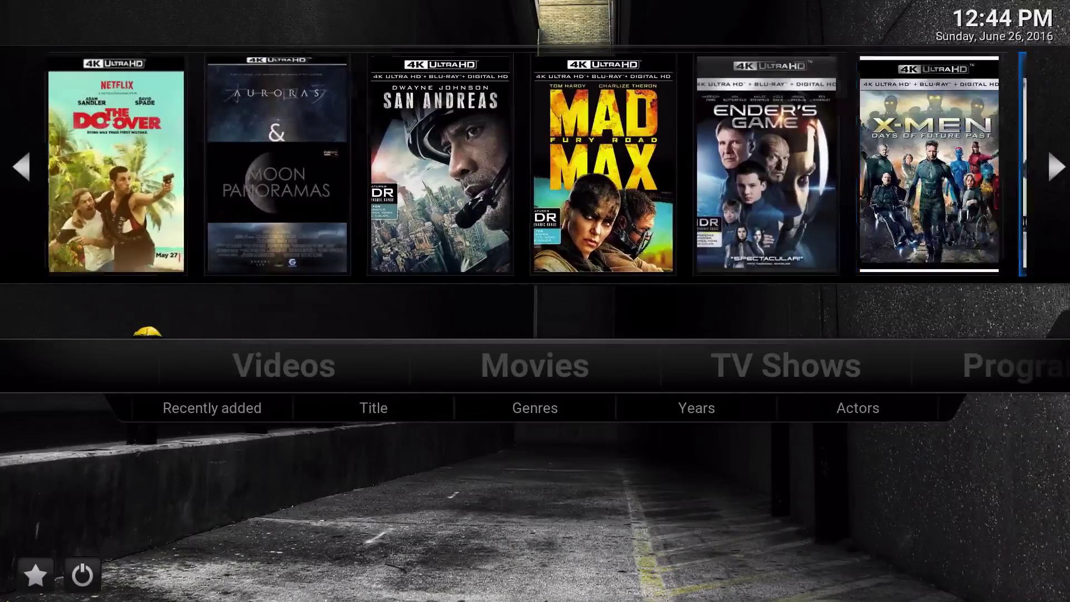
{"action": "key", "text": "Left"}
{"action": "key", "text": "Left"}
{"action": "key", "text": "Left"}
{"action": "key", "text": "Down"}
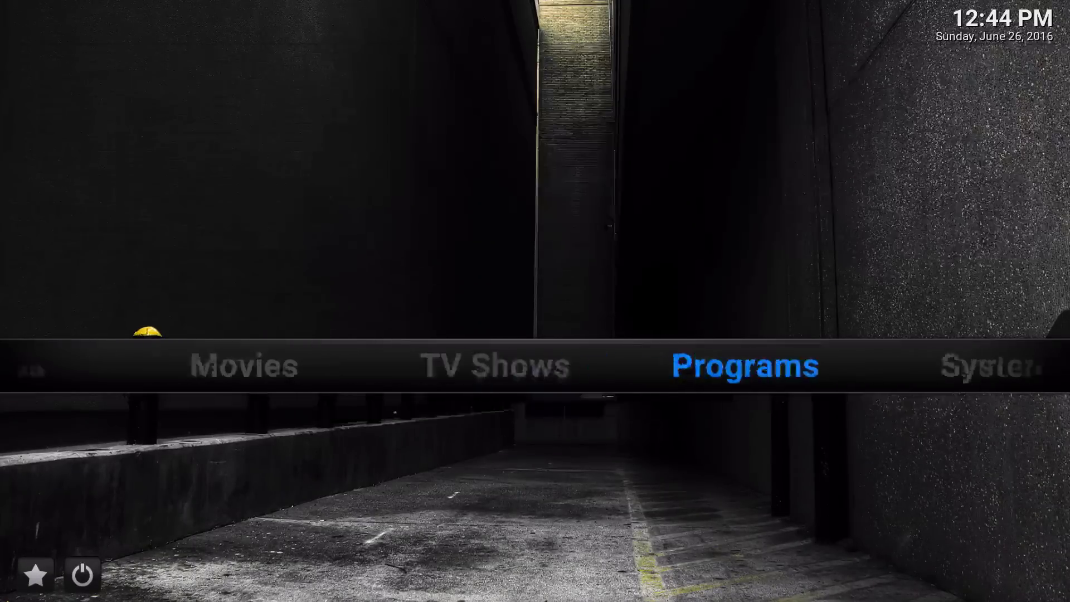
Open the Xonfluence skin settings and look through the home screen options list.
{"action": "key", "text": "Right"}
{"action": "key", "text": "Down"}
{"action": "key", "text": "Return"}
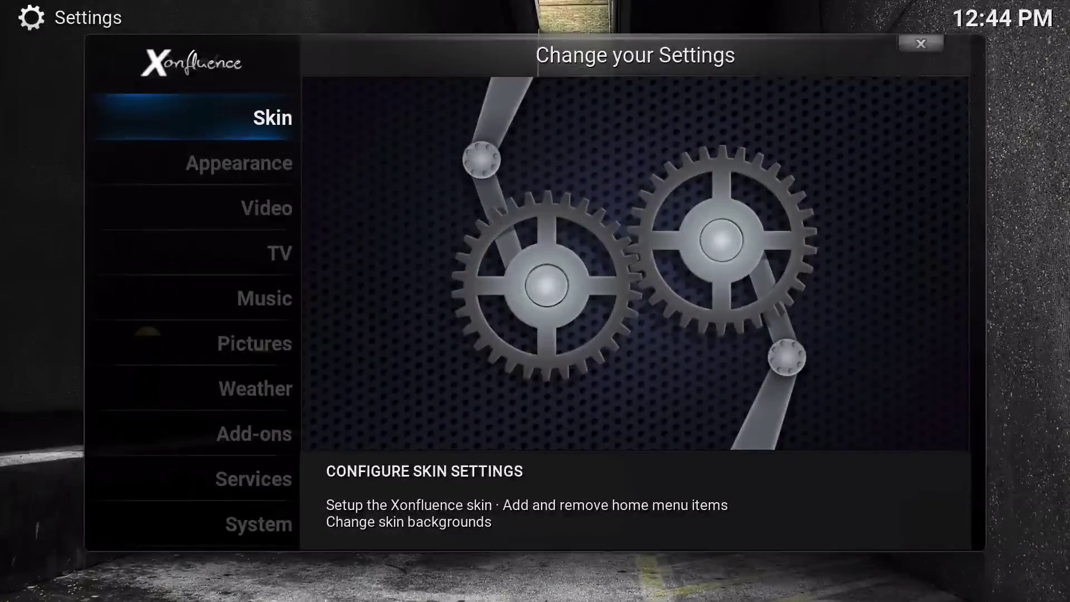
{"action": "key", "text": "Return"}
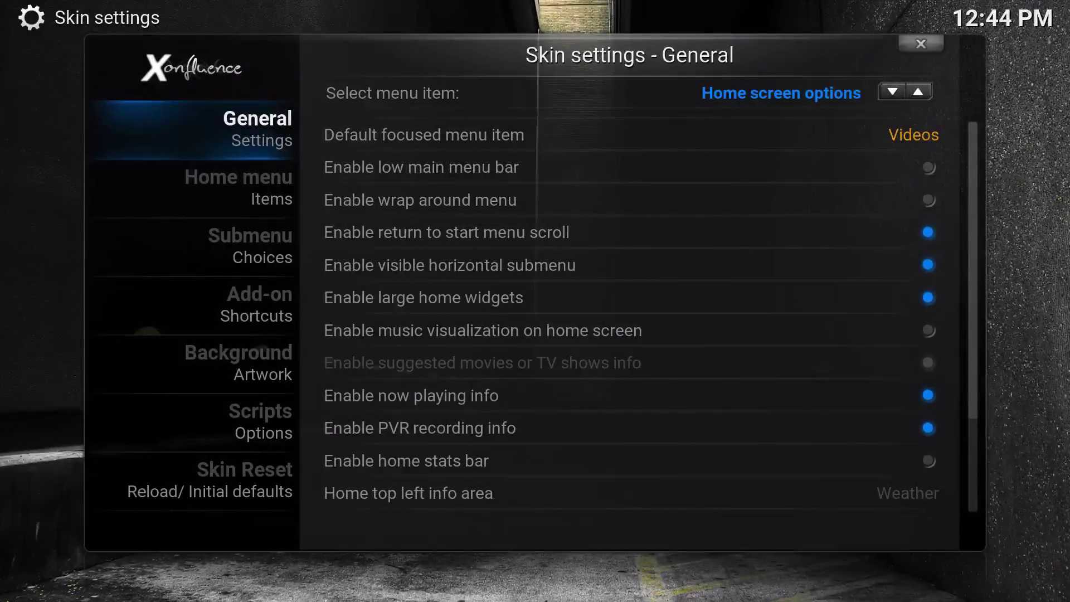
{"action": "key", "text": "Down"}
{"action": "key", "text": "Down"}
{"action": "key", "text": "Down"}
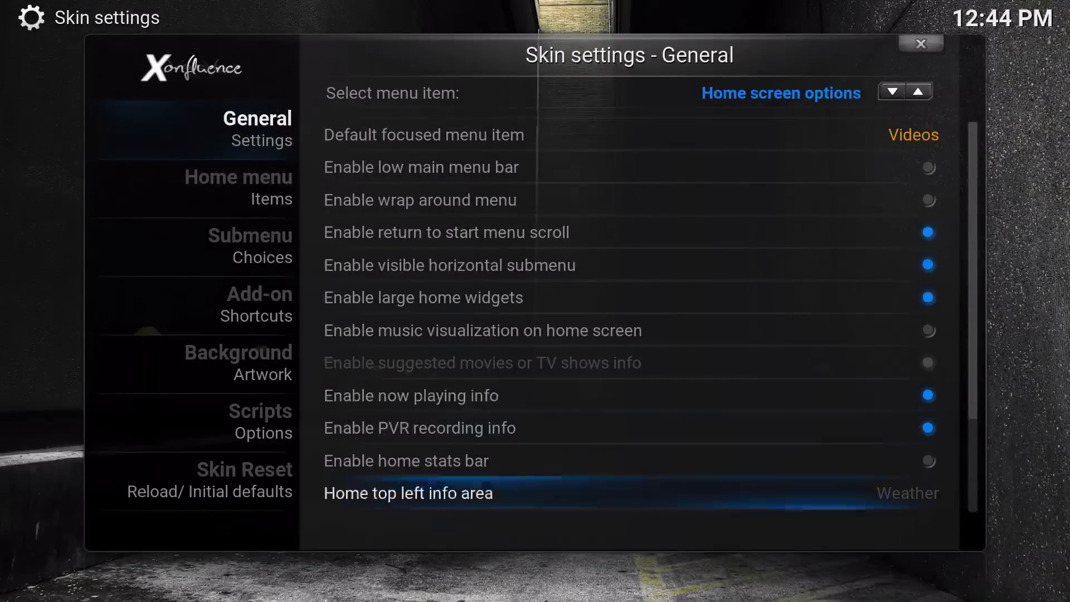
{"action": "key", "text": "Up"}
{"action": "key", "text": "Up"}
{"action": "key", "text": "Up"}
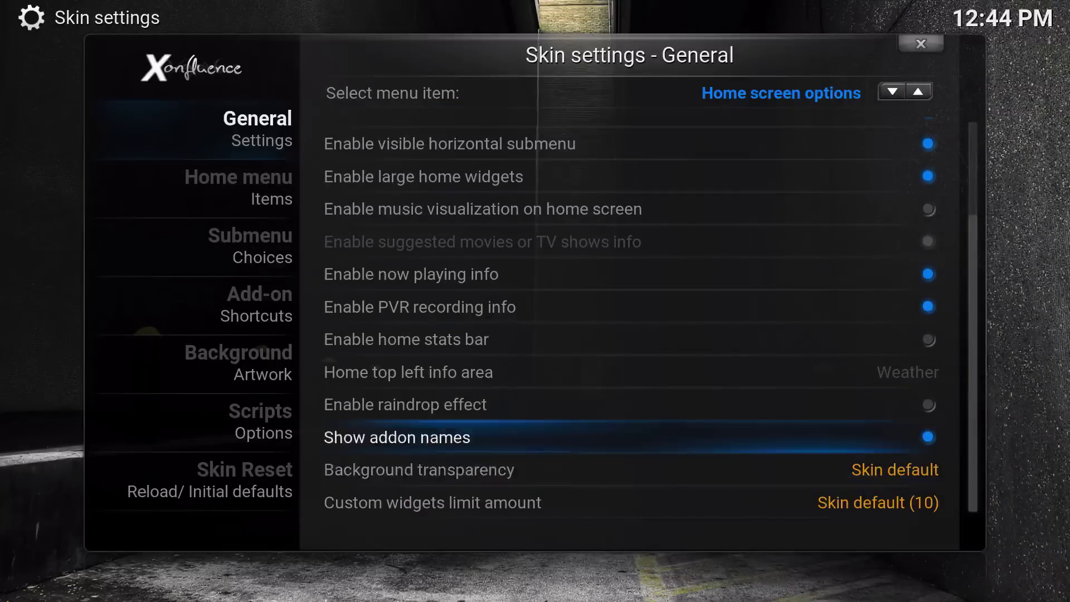
{"action": "key", "text": "Down"}
{"action": "key", "text": "Down"}
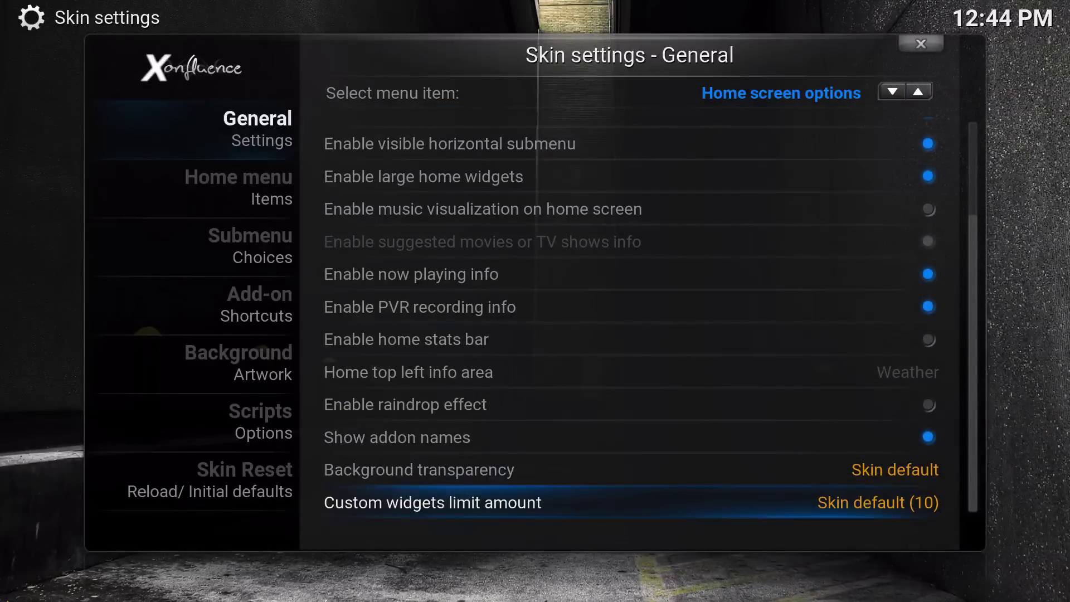
{"action": "key", "text": "Down"}
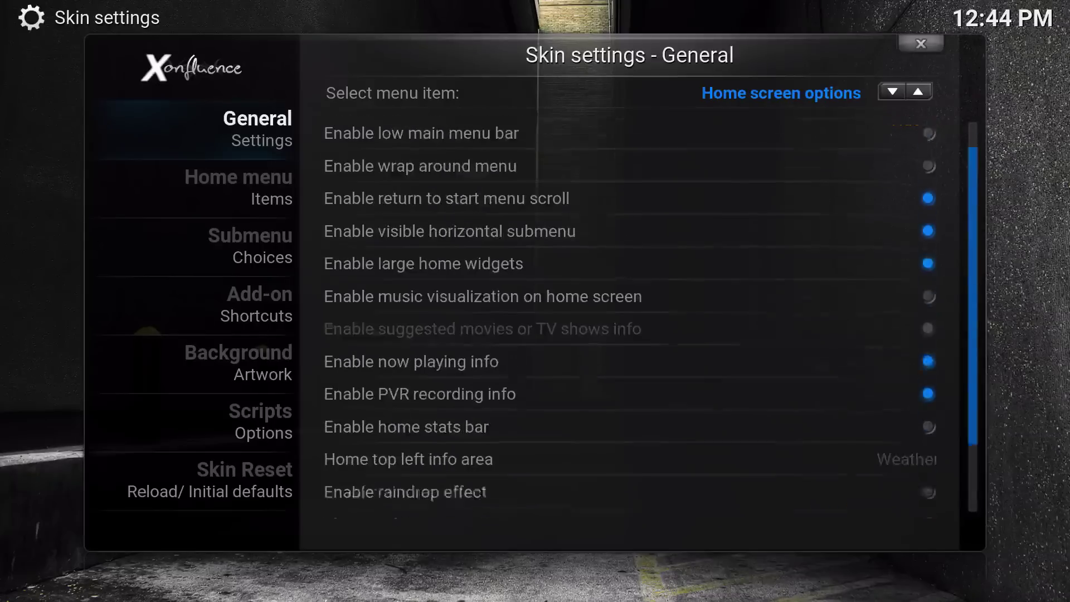
{"action": "key", "text": "Up"}
{"action": "key", "text": "Left"}
Set Custom widgets limit amount to 20 under Home screen options and return home.
{"action": "key", "text": "Right"}
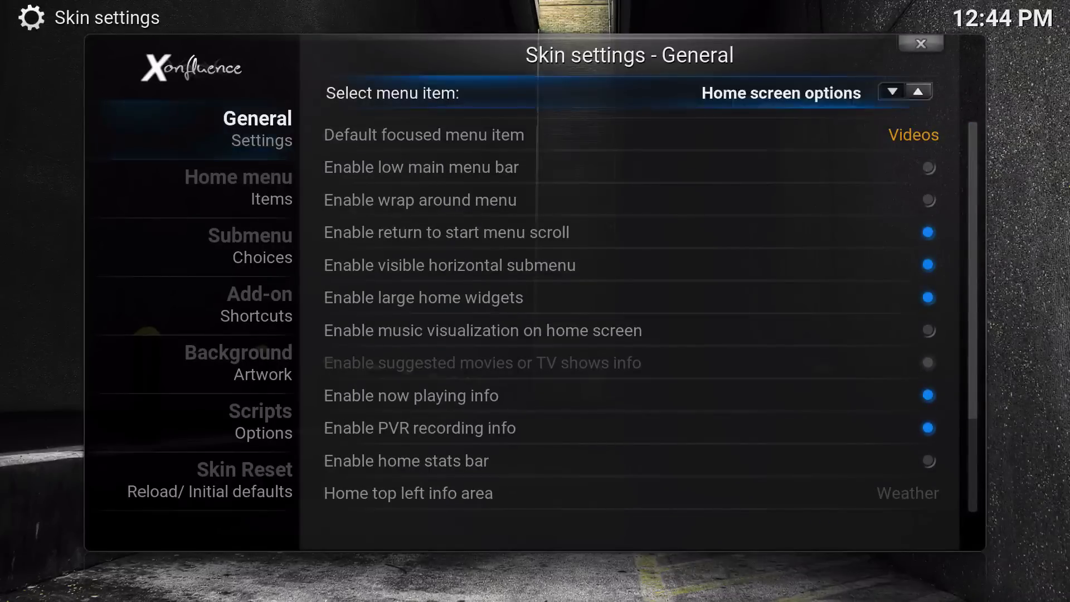
{"action": "key", "text": "Return"}
{"action": "key", "text": "Return"}
{"action": "key", "text": "Return"}
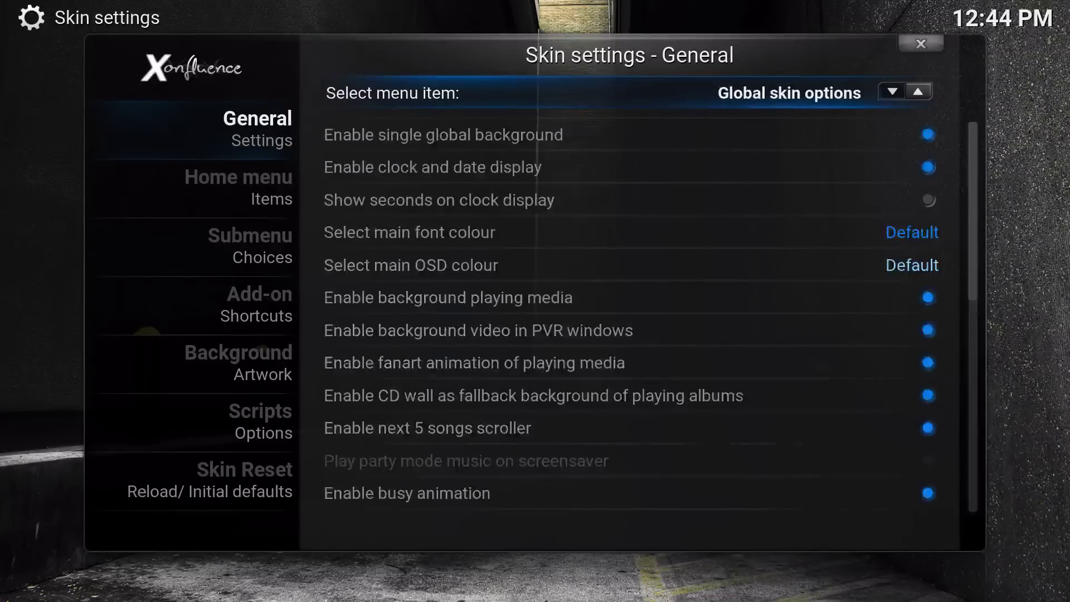
{"action": "key", "text": "Down"}
{"action": "key", "text": "Down"}
{"action": "key", "text": "Down"}
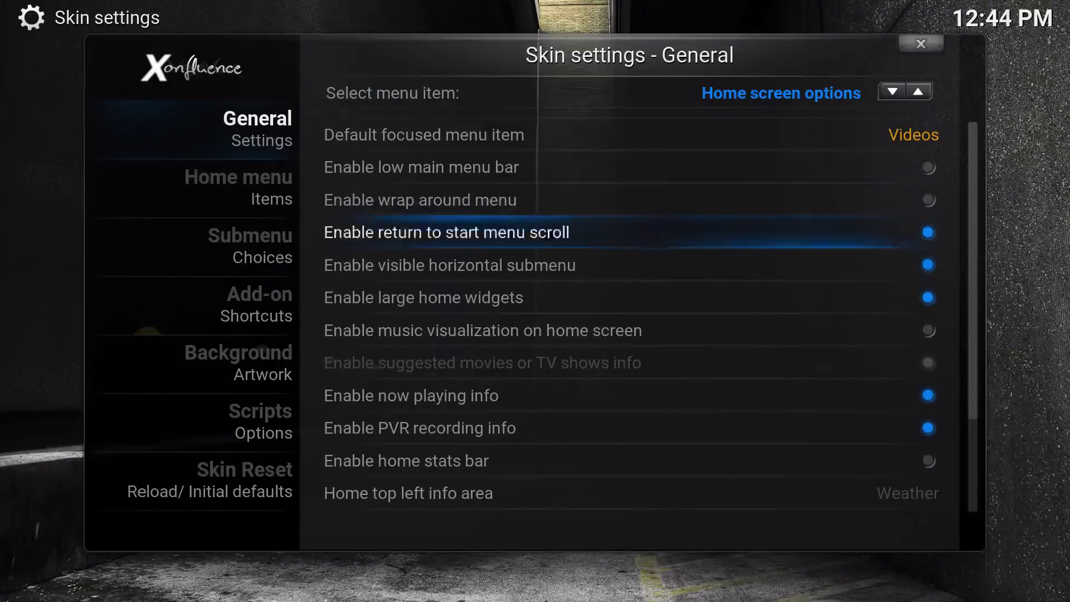
{"action": "key", "text": "Down"}
{"action": "key", "text": "Down"}
{"action": "key", "text": "Down"}
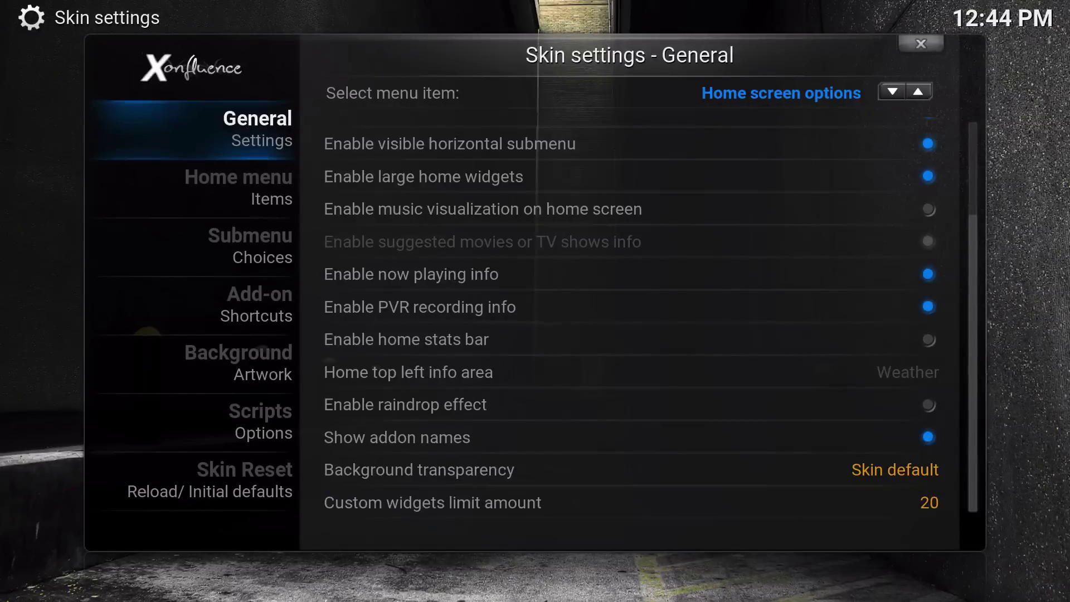
{"action": "key", "text": "Escape"}
{"action": "key", "text": "Escape"}
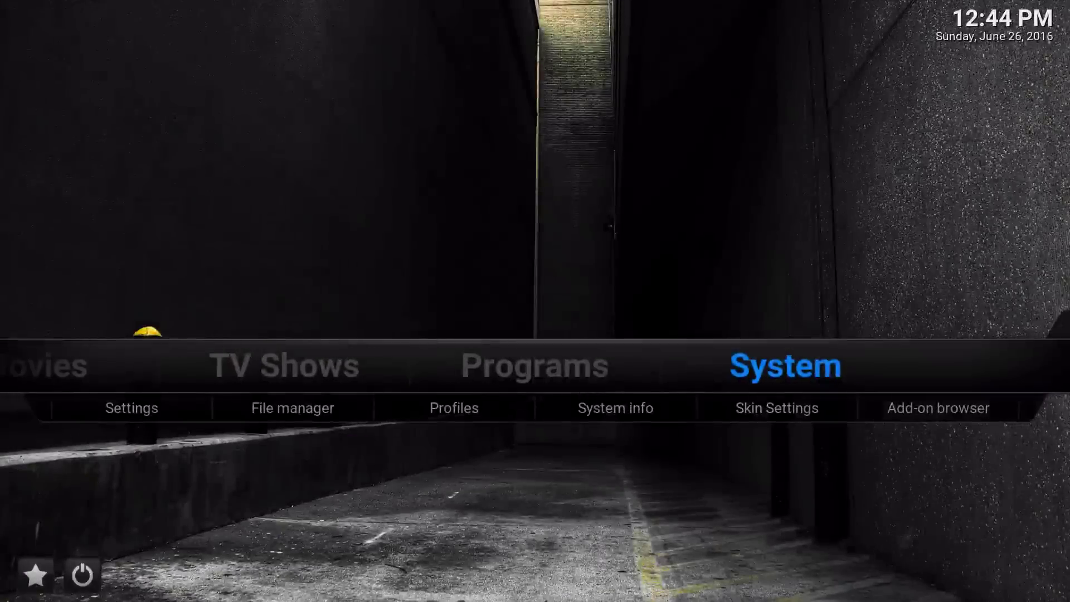
{"action": "key", "text": "Left"}
{"action": "key", "text": "Left"}
{"action": "key", "text": "Left"}
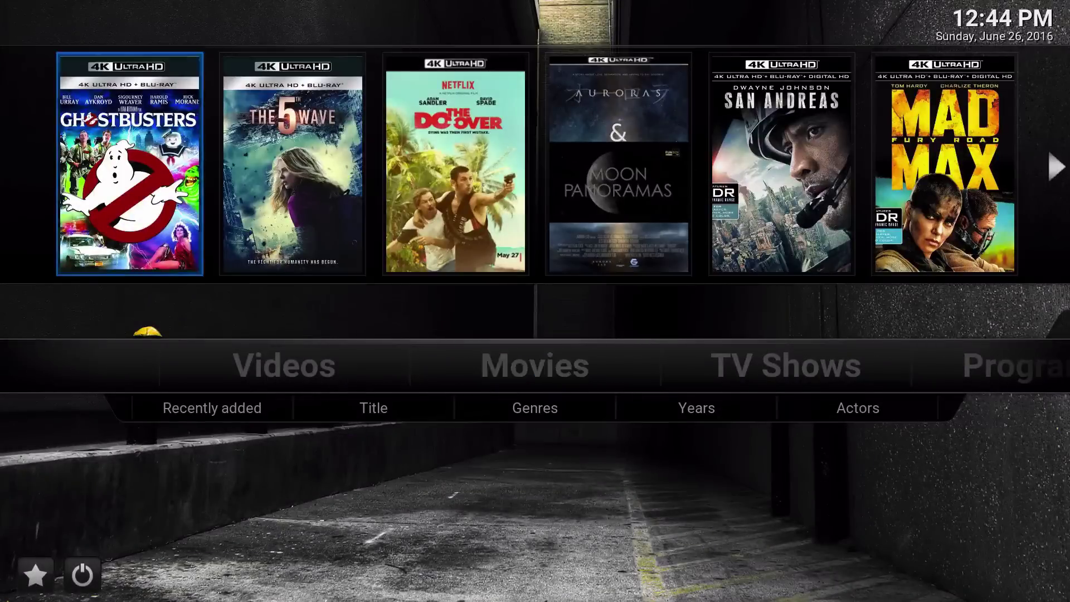
{"action": "key", "text": "Right"}
{"action": "key", "text": "Right"}
{"action": "key", "text": "Right"}
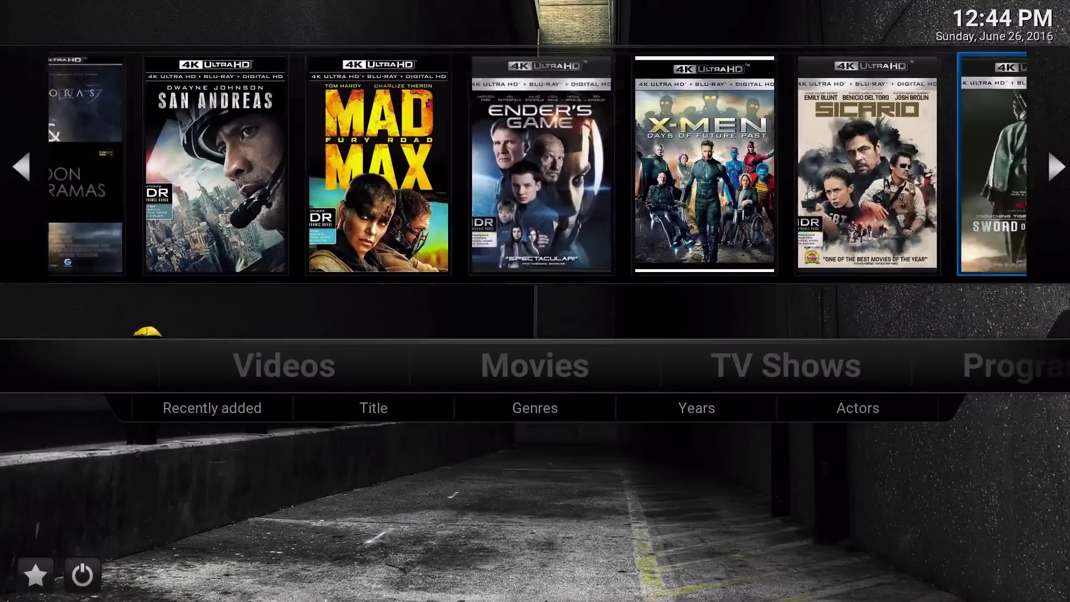
{"action": "key", "text": "Right"}
{"action": "key", "text": "Right"}
{"action": "key", "text": "Right"}
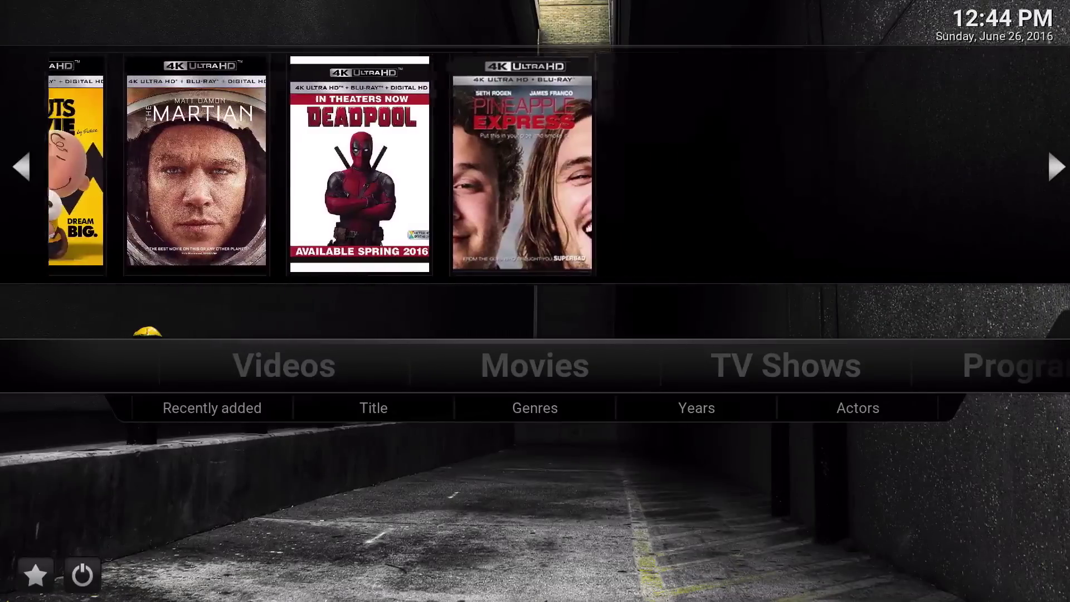
{"action": "key", "text": "Right"}
{"action": "key", "text": "Right"}
{"action": "key", "text": "Right"}
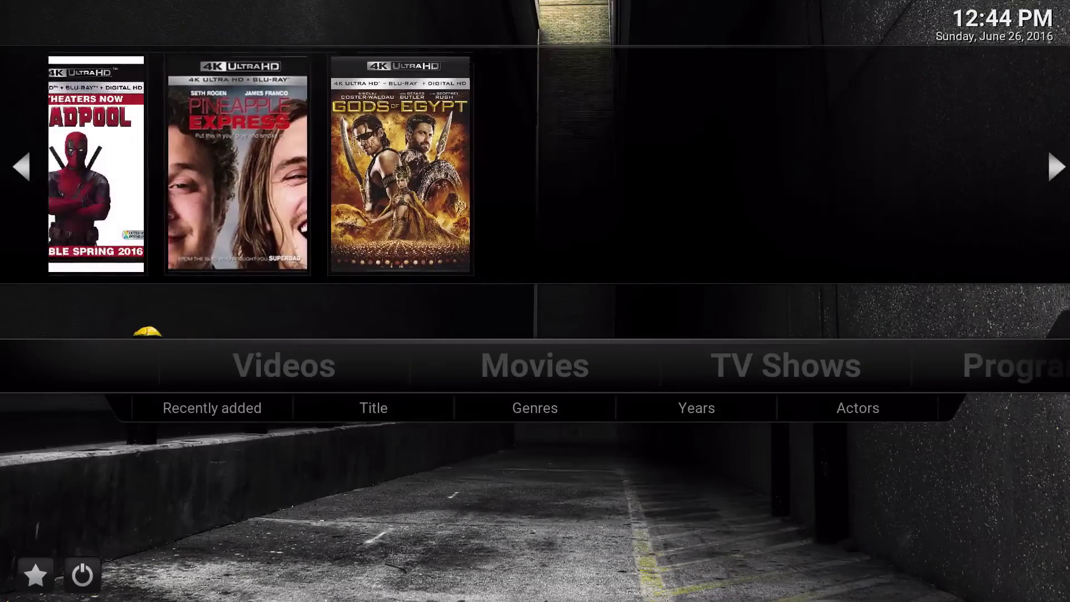
{"action": "key", "text": "Right"}
{"action": "key", "text": "Right"}
{"action": "key", "text": "Right"}
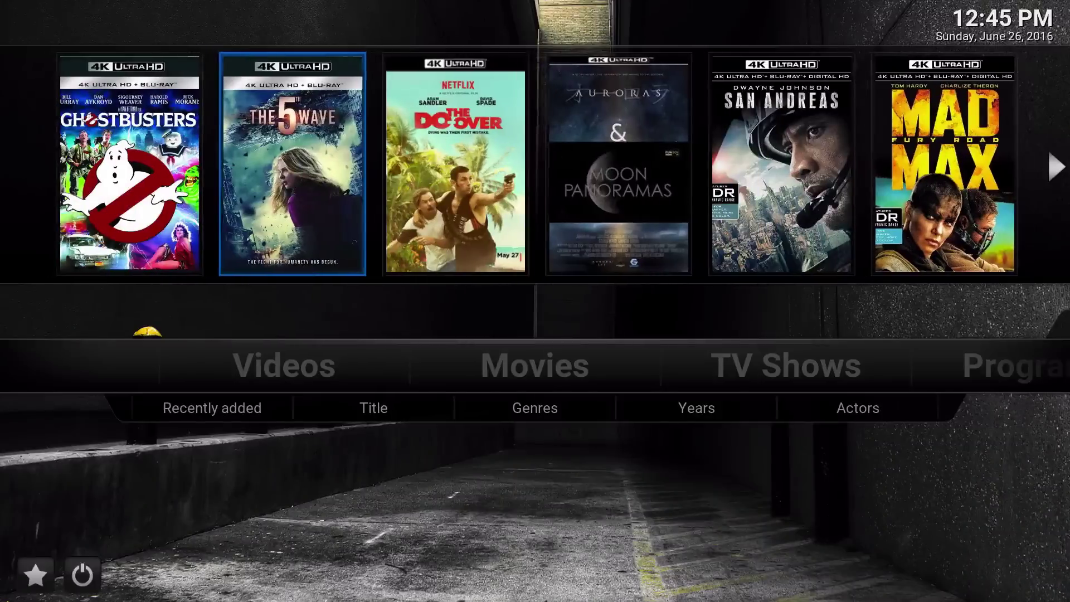
{"action": "key", "text": "Right"}
{"action": "key", "text": "Right"}
{"action": "key", "text": "Right"}
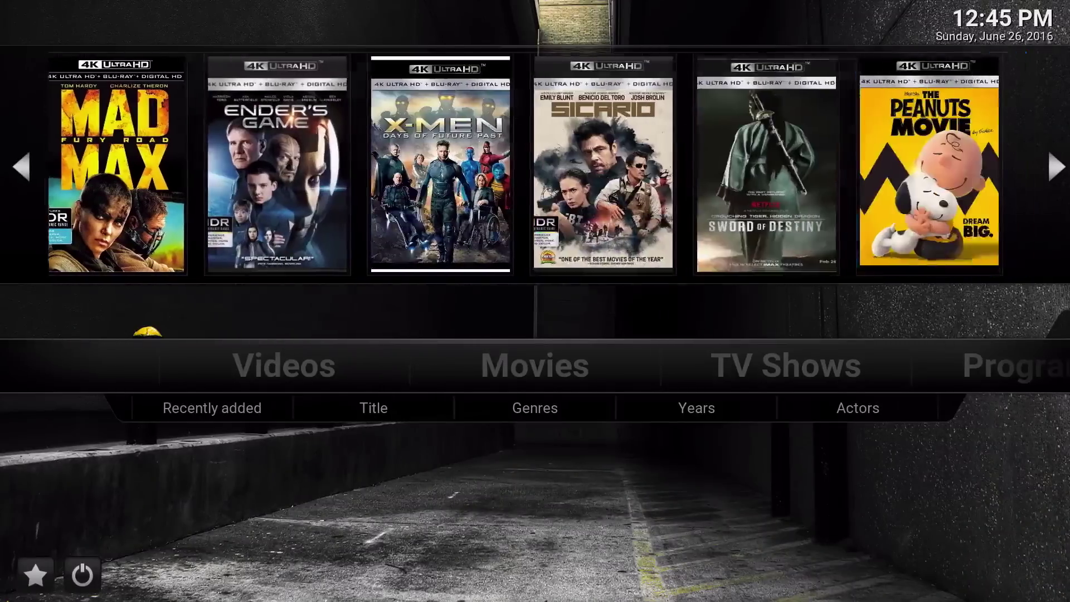
{"action": "key", "text": "Down"}
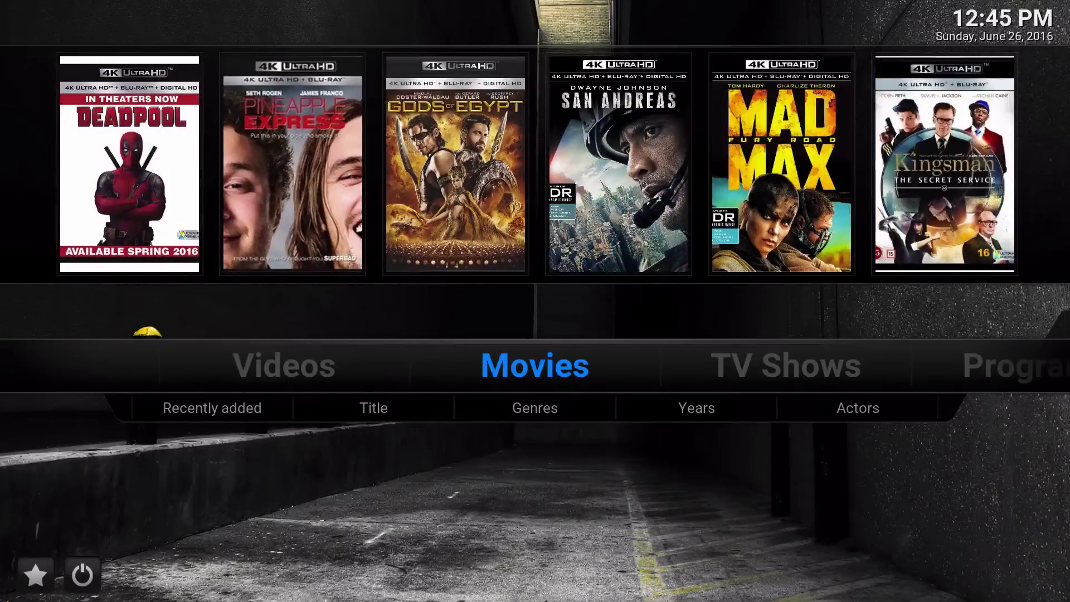
Open Exodus from the video add-ons and bring up the Latest Episodes context menu.
{"action": "key", "text": "Right"}
{"action": "key", "text": "Right"}
{"action": "key", "text": "Right"}
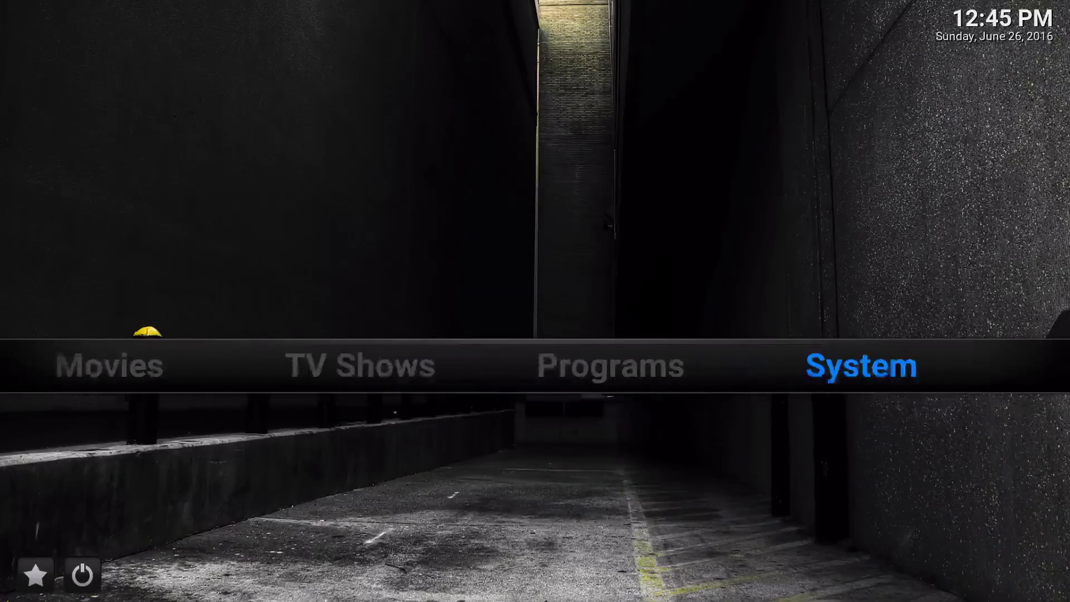
{"action": "key", "text": "Left"}
{"action": "key", "text": "Left"}
{"action": "key", "text": "Left"}
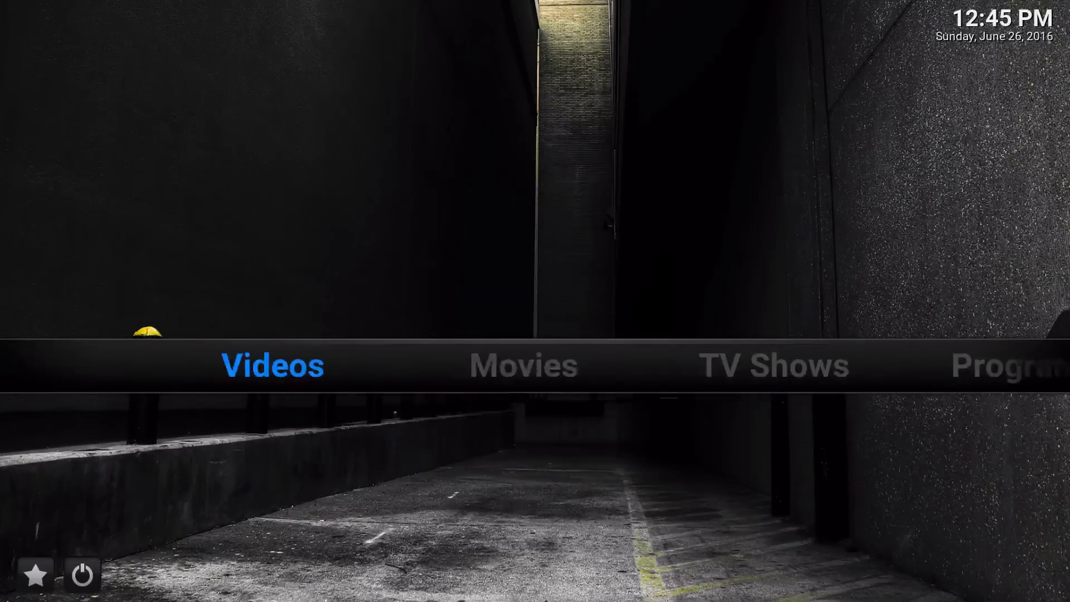
{"action": "key", "text": "Down"}
{"action": "key", "text": "Right"}
{"action": "key", "text": "Return"}
{"action": "key", "text": "Down"}
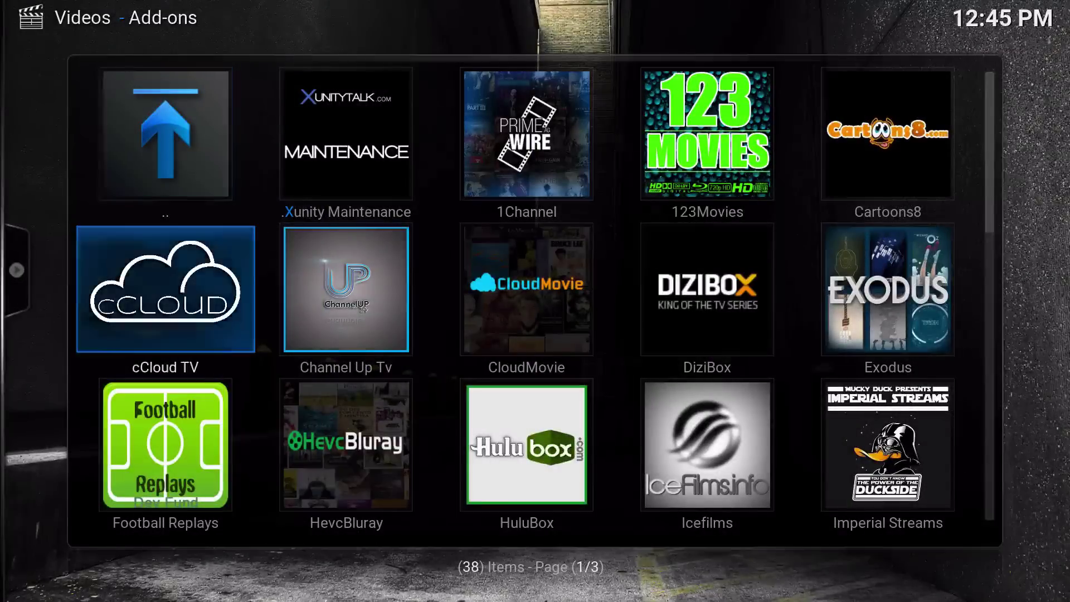
{"action": "key", "text": "Right"}
{"action": "key", "text": "Right"}
{"action": "key", "text": "Right"}
{"action": "key", "text": "Right"}
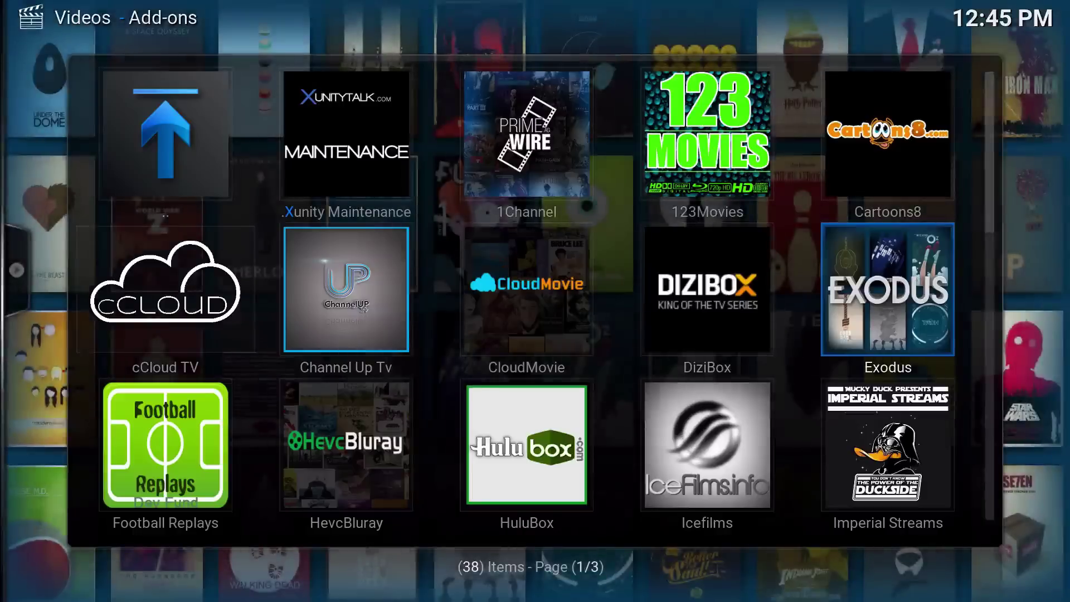
{"action": "key", "text": "Return"}
{"action": "key", "text": "Down"}
{"action": "key", "text": "Down"}
{"action": "key", "text": "Down"}
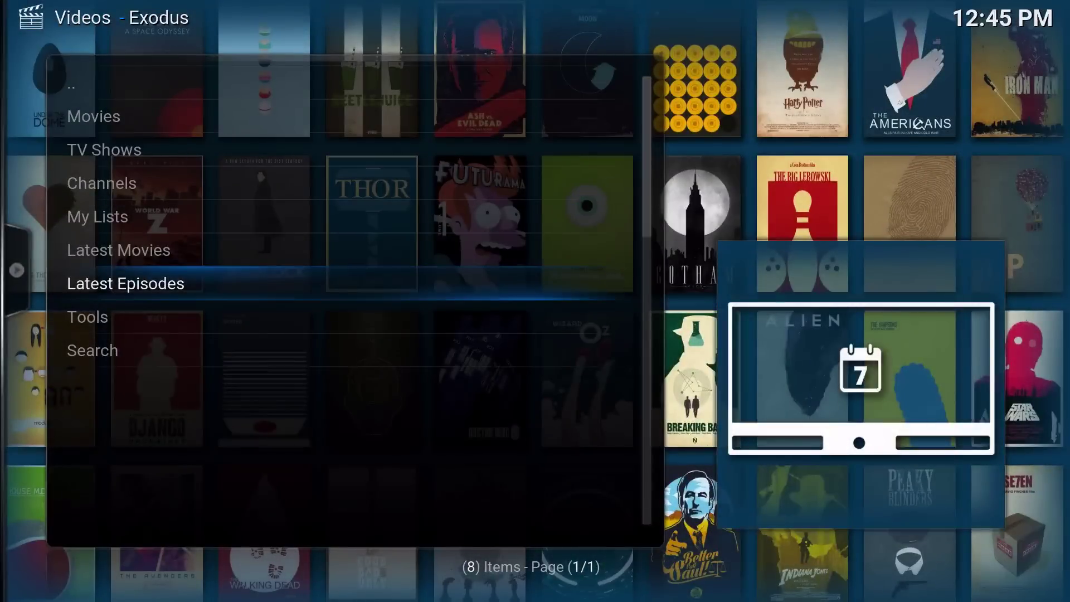
{"action": "key", "text": "c"}
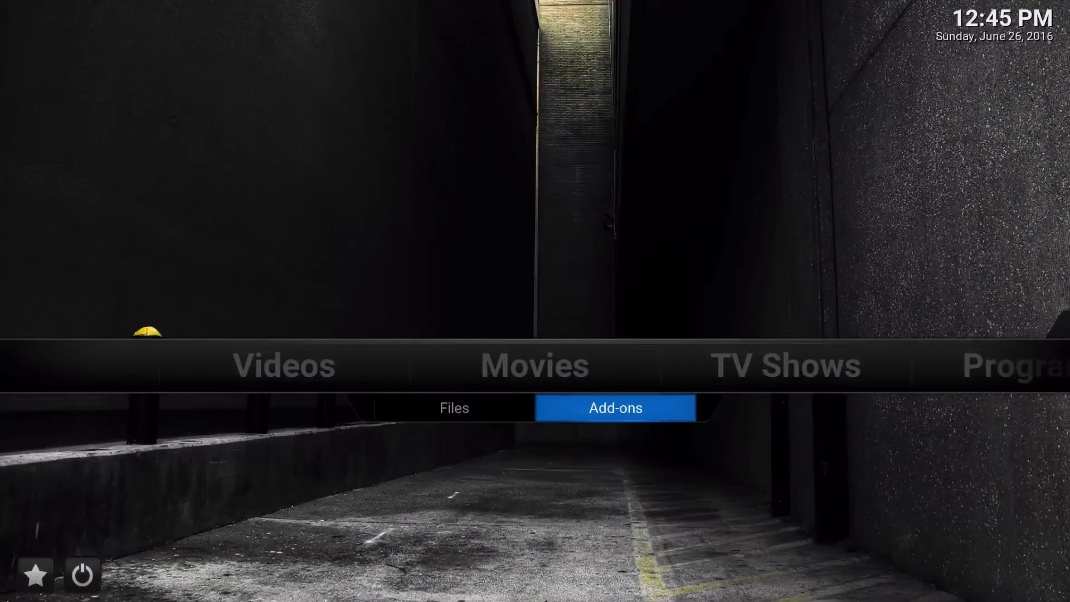
Go to Exodus TV Shows and add People Watching to favourites.
{"action": "key", "text": "Return"}
{"action": "key", "text": "Up"}
{"action": "key", "text": "Up"}
{"action": "key", "text": "Up"}
{"action": "key", "text": "Up"}
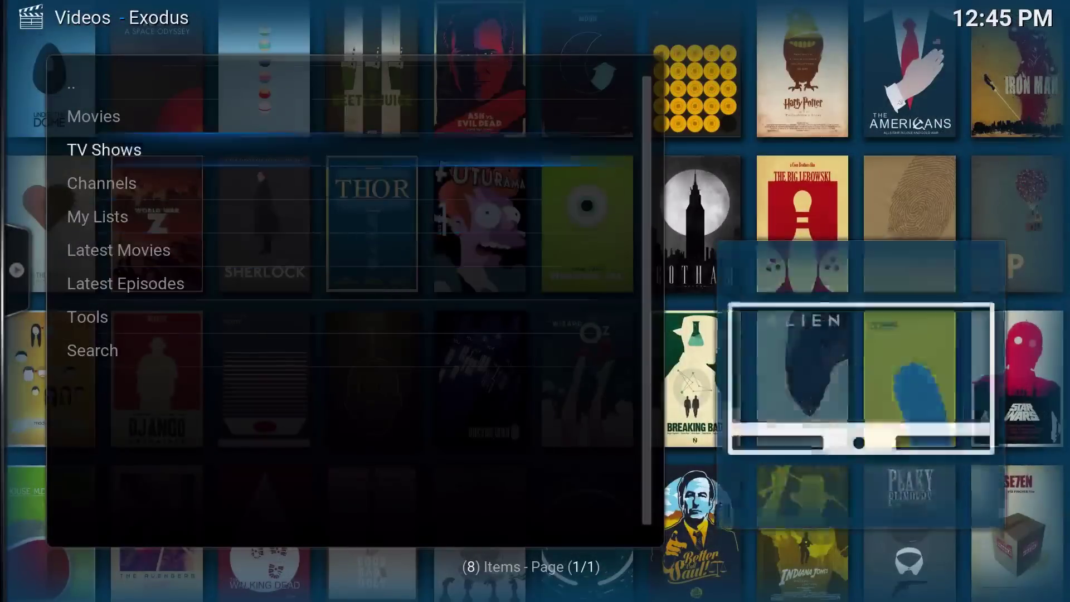
{"action": "key", "text": "Return"}
{"action": "key", "text": "Down"}
{"action": "key", "text": "Down"}
{"action": "key", "text": "Down"}
{"action": "key", "text": "Down"}
{"action": "key", "text": "Down"}
{"action": "key", "text": "Up"}
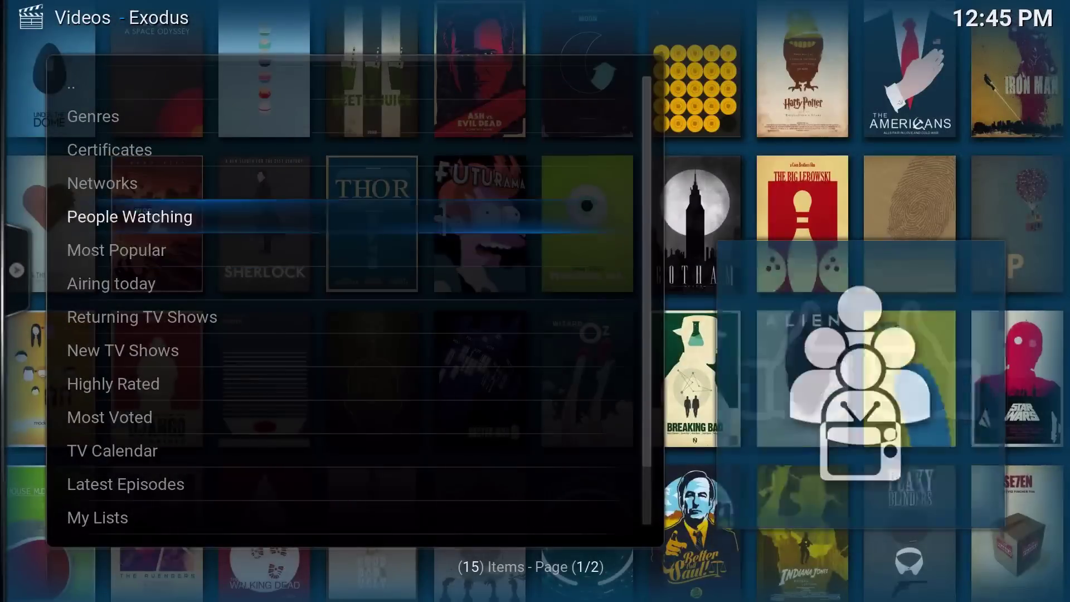
{"action": "key", "text": "c"}
Return home and move to System's Settings entry.
{"action": "key", "text": "Escape"}
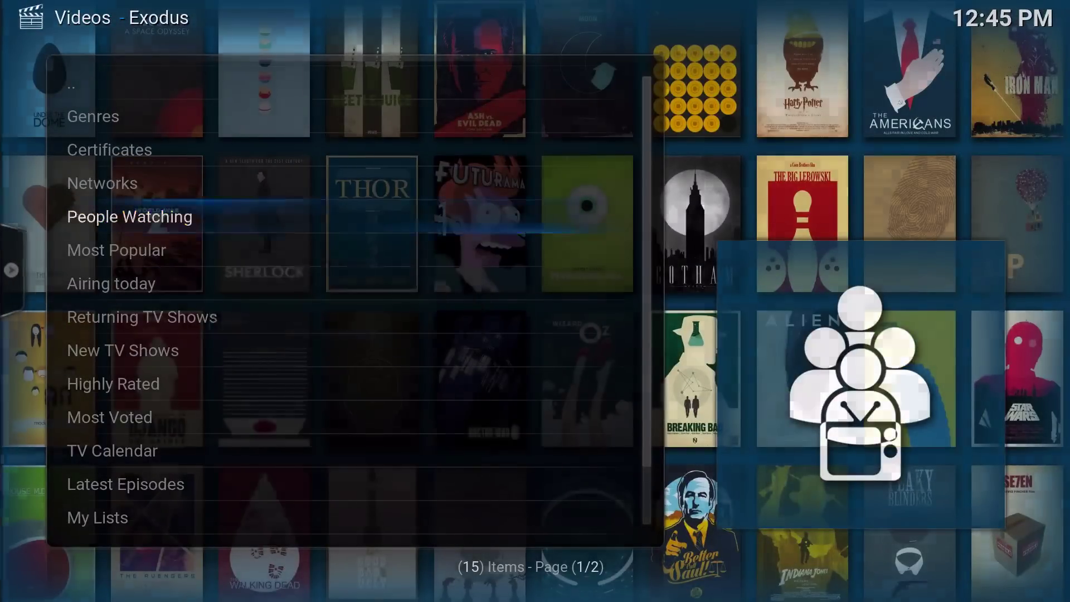
{"action": "key", "text": "Escape"}
{"action": "key", "text": "Right"}
{"action": "key", "text": "Right"}
{"action": "key", "text": "Right"}
{"action": "key", "text": "Right"}
{"action": "key", "text": "Down"}
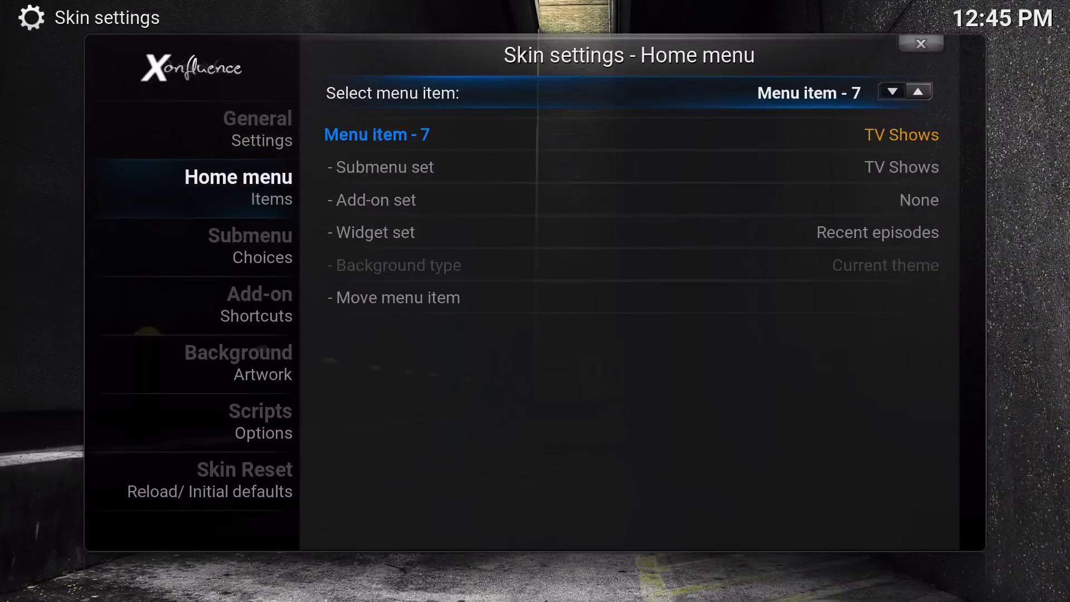
Pick the People Watching favourite as the TV Shows widget, then leave the skin settings for Home.
{"action": "key", "text": "Down"}
{"action": "key", "text": "Down"}
{"action": "key", "text": "Down"}
{"action": "key", "text": "Return"}
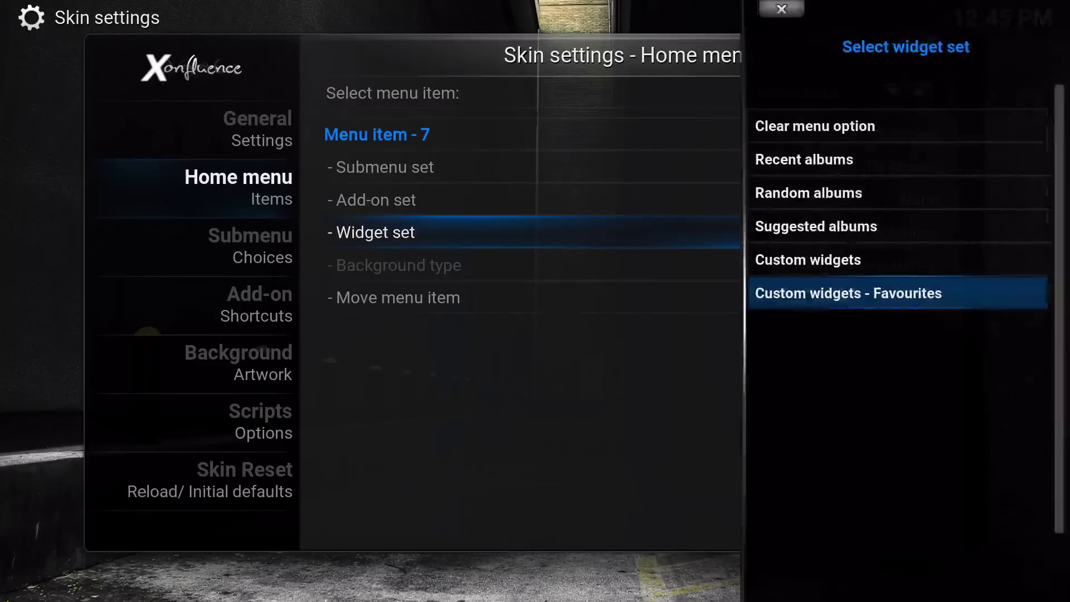
{"action": "key", "text": "Return"}
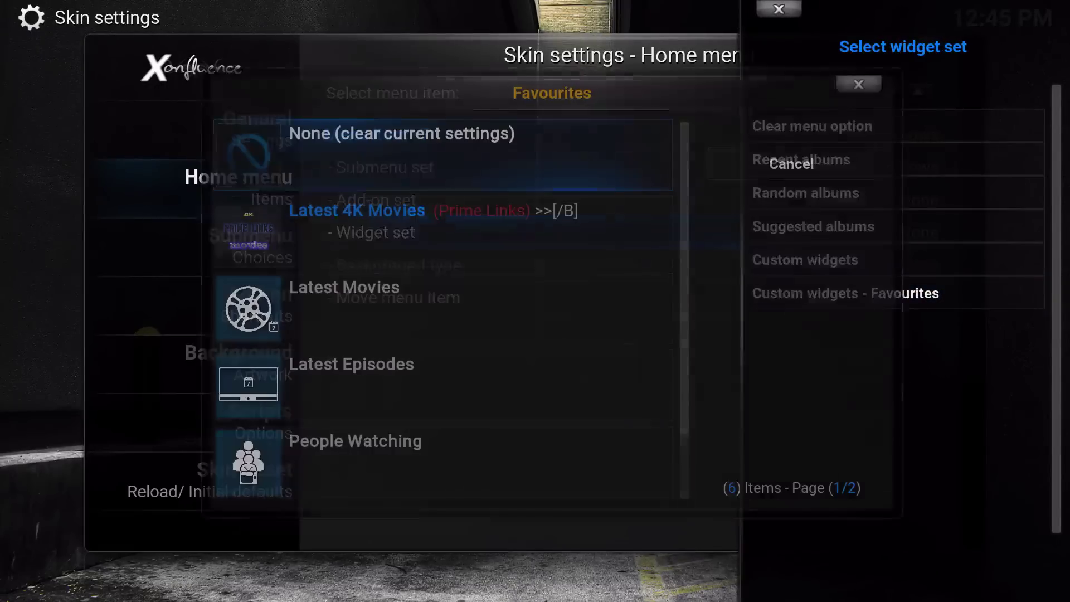
{"action": "key", "text": "Down"}
{"action": "key", "text": "Down"}
{"action": "key", "text": "Down"}
{"action": "key", "text": "Up"}
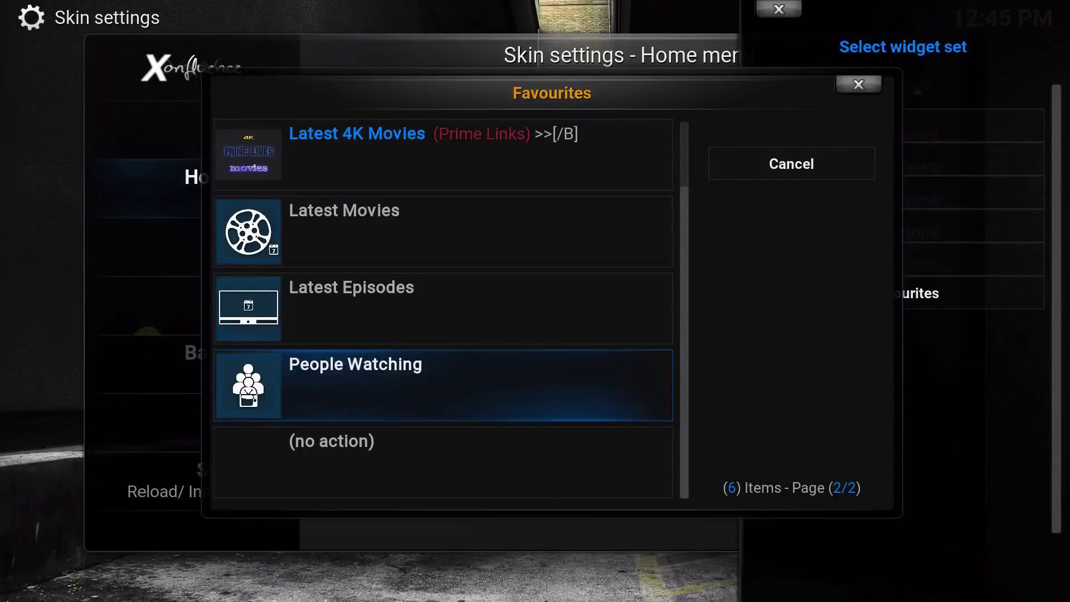
{"action": "key", "text": "Return"}
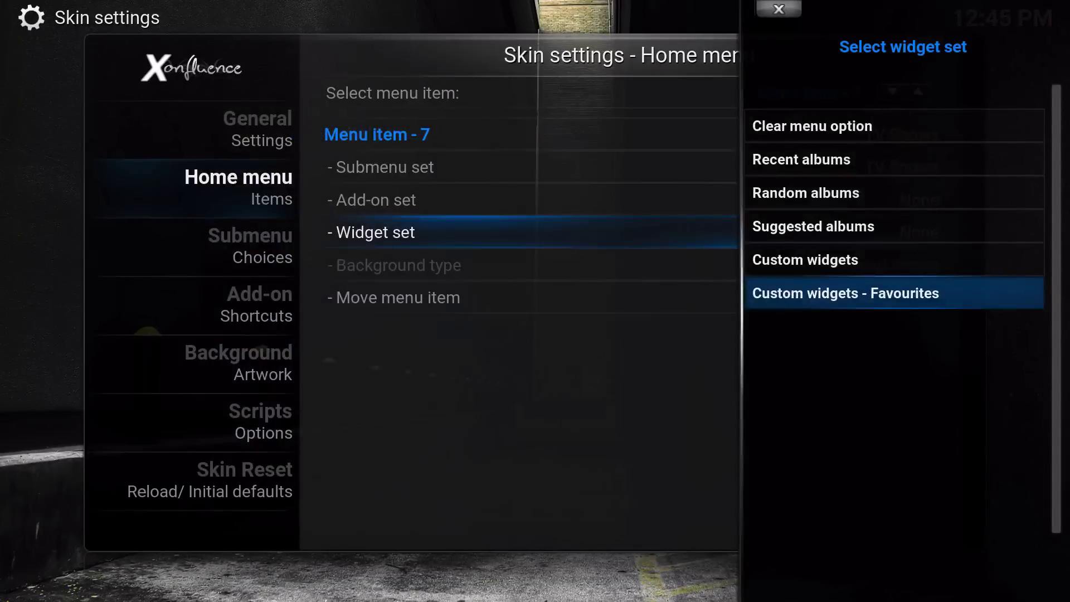
{"action": "key", "text": "Escape"}
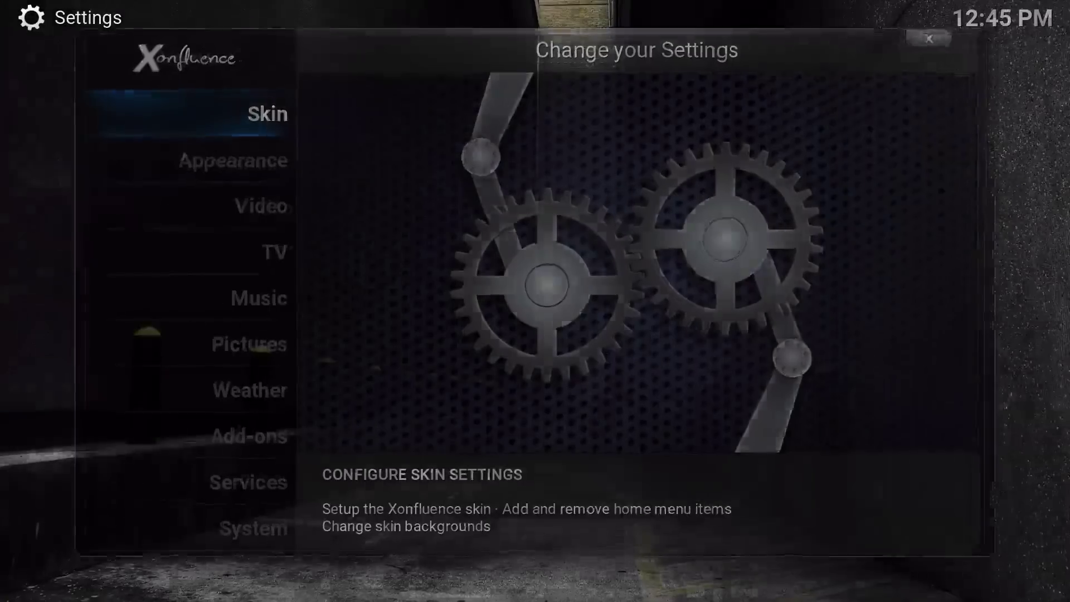
{"action": "key", "text": "Escape"}
Browse the People Watching show posters above TV Shows, then move on to System.
{"action": "key", "text": "Left"}
{"action": "key", "text": "Left"}
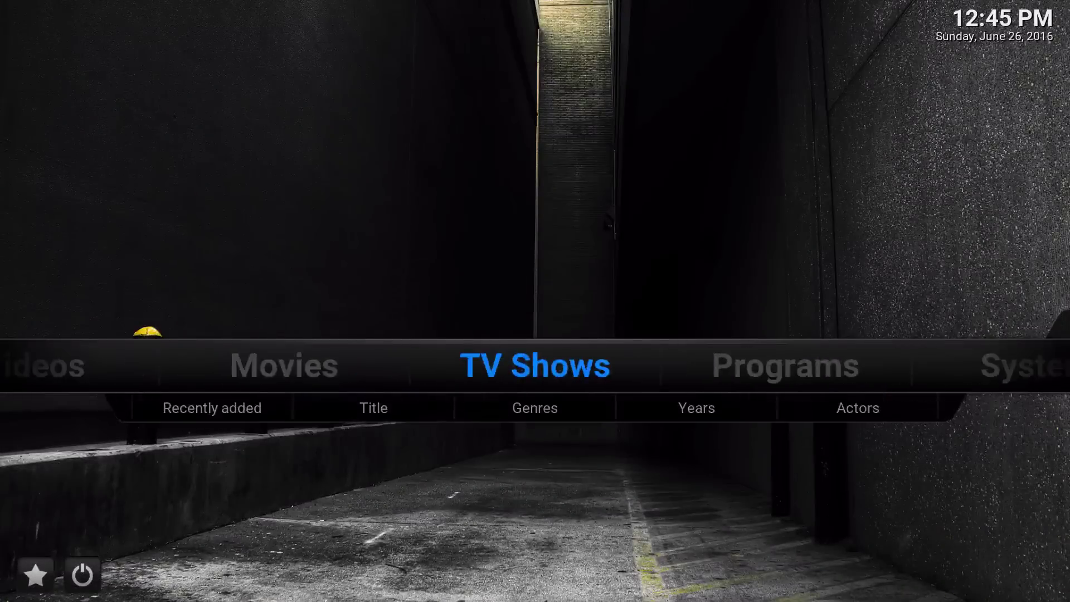
{"action": "key", "text": "Left"}
{"action": "key", "text": "Left"}
{"action": "key", "text": "Left"}
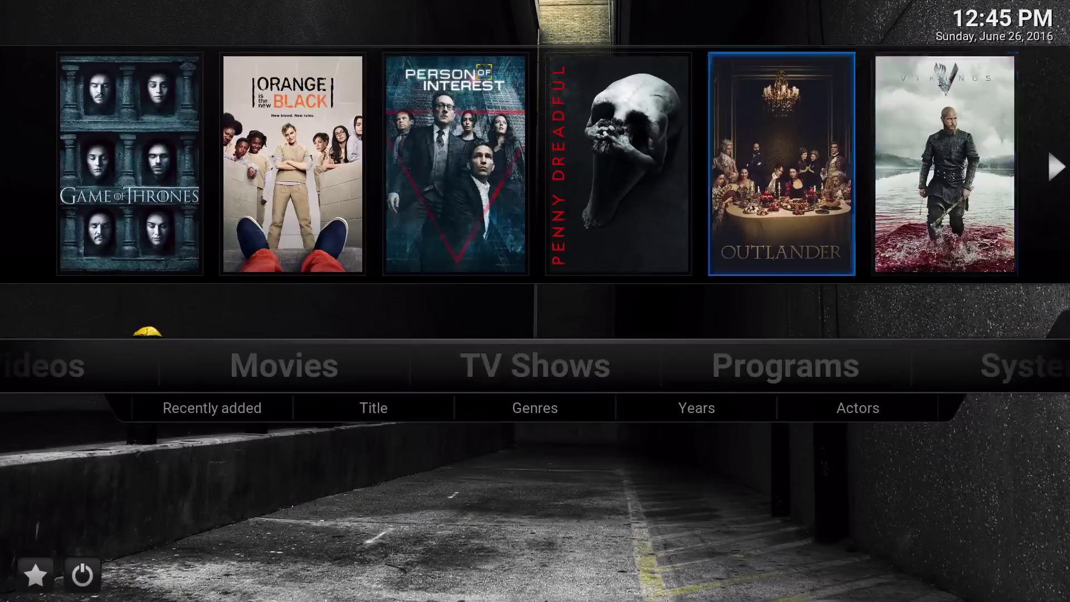
{"action": "key", "text": "Right"}
{"action": "key", "text": "Right"}
{"action": "key", "text": "Right"}
{"action": "key", "text": "Right"}
{"action": "key", "text": "Right"}
{"action": "key", "text": "Right"}
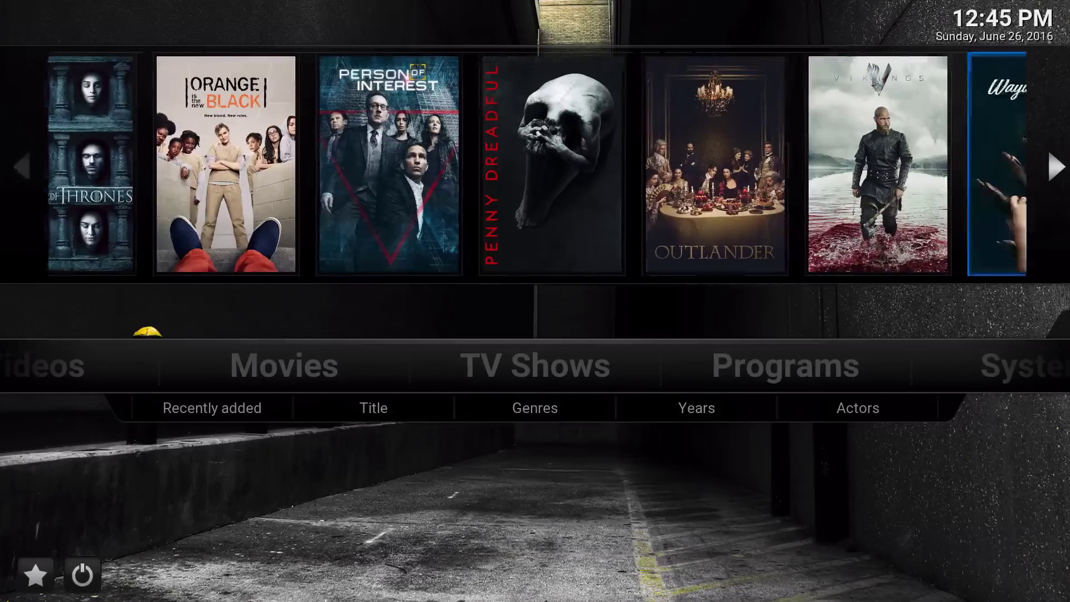
{"action": "key", "text": "Right"}
{"action": "key", "text": "Right"}
{"action": "key", "text": "Right"}
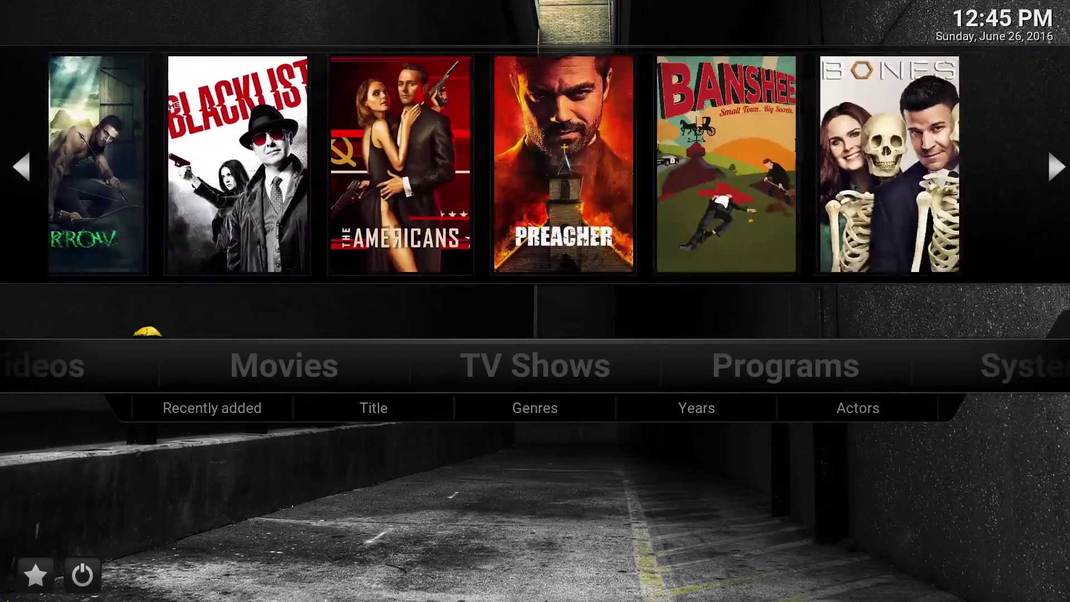
{"action": "key", "text": "Down"}
{"action": "key", "text": "Right"}
{"action": "key", "text": "Right"}
In the skin's home menu settings, set the TV Shows widget to the Latest Episodes favourite.
{"action": "key", "text": "Down"}
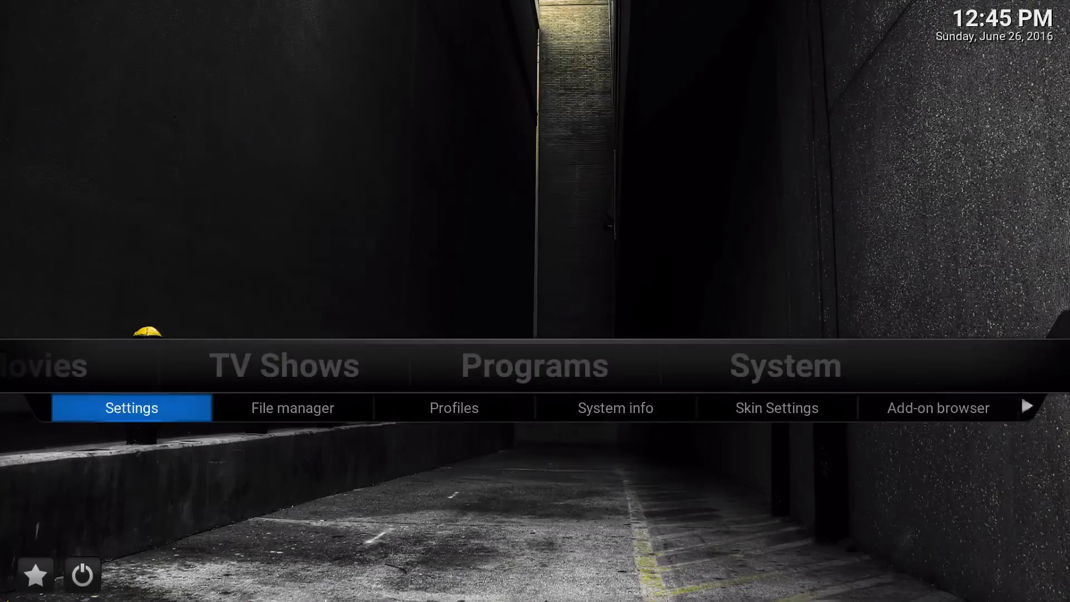
{"action": "key", "text": "Return"}
{"action": "key", "text": "Return"}
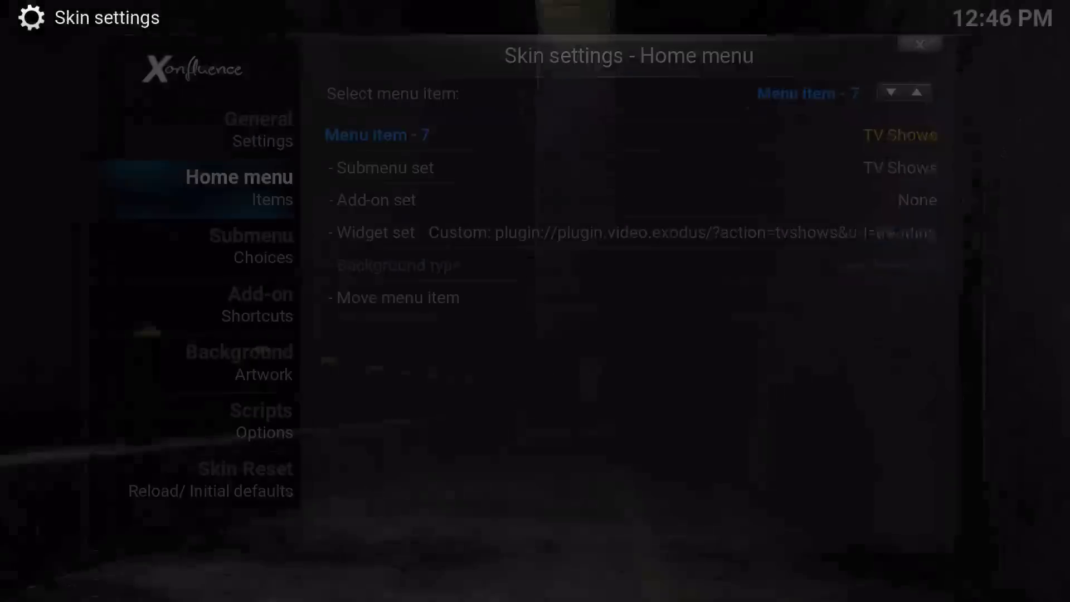
{"action": "key", "text": "Return"}
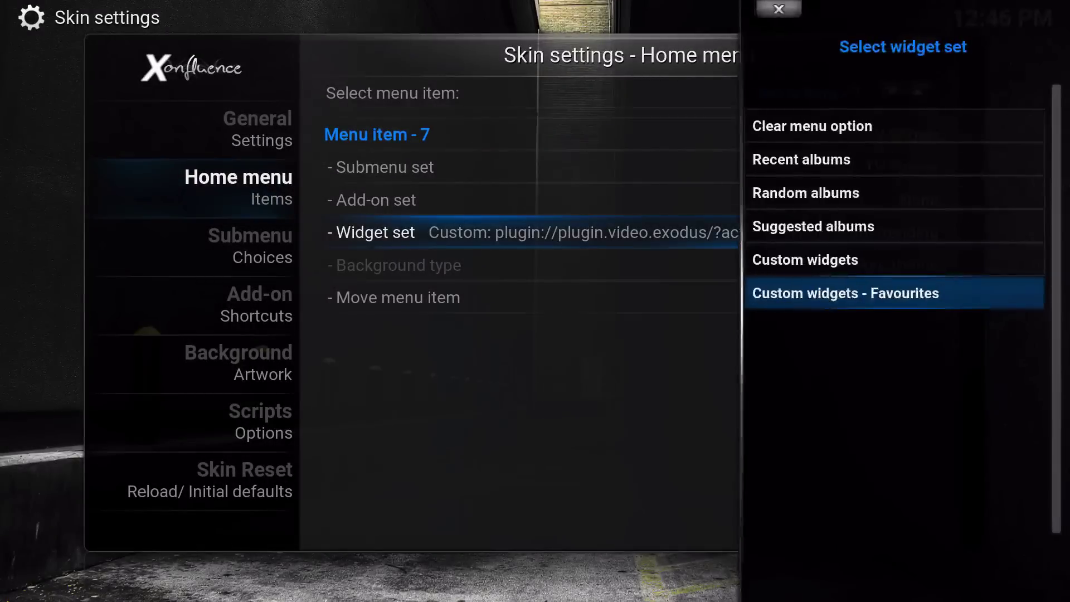
{"action": "key", "text": "Return"}
{"action": "key", "text": "Down"}
{"action": "key", "text": "Down"}
{"action": "key", "text": "Down"}
{"action": "key", "text": "Up"}
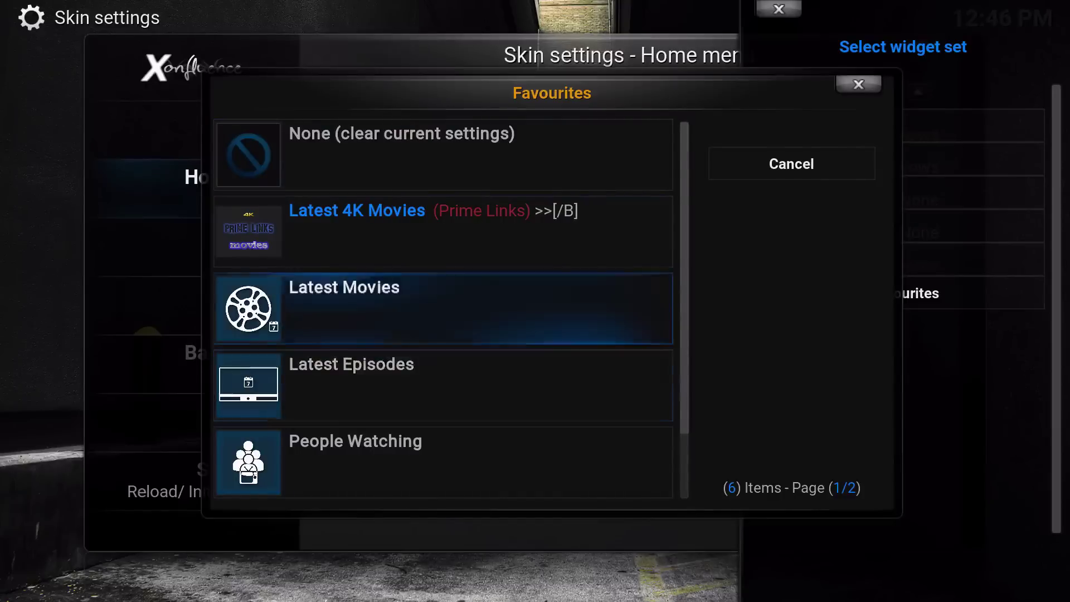
{"action": "key", "text": "Down"}
{"action": "key", "text": "Return"}
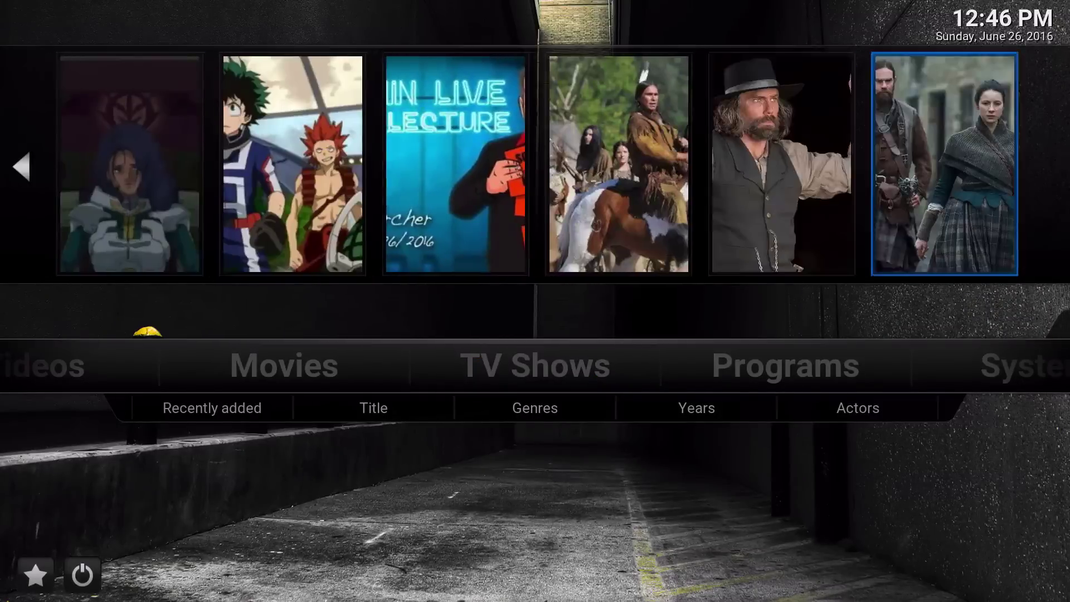
Browse the Latest Episodes thumbnails under TV Shows, then go to System > Settings.
{"action": "key", "text": "Left"}
{"action": "key", "text": "Left"}
{"action": "key", "text": "Left"}
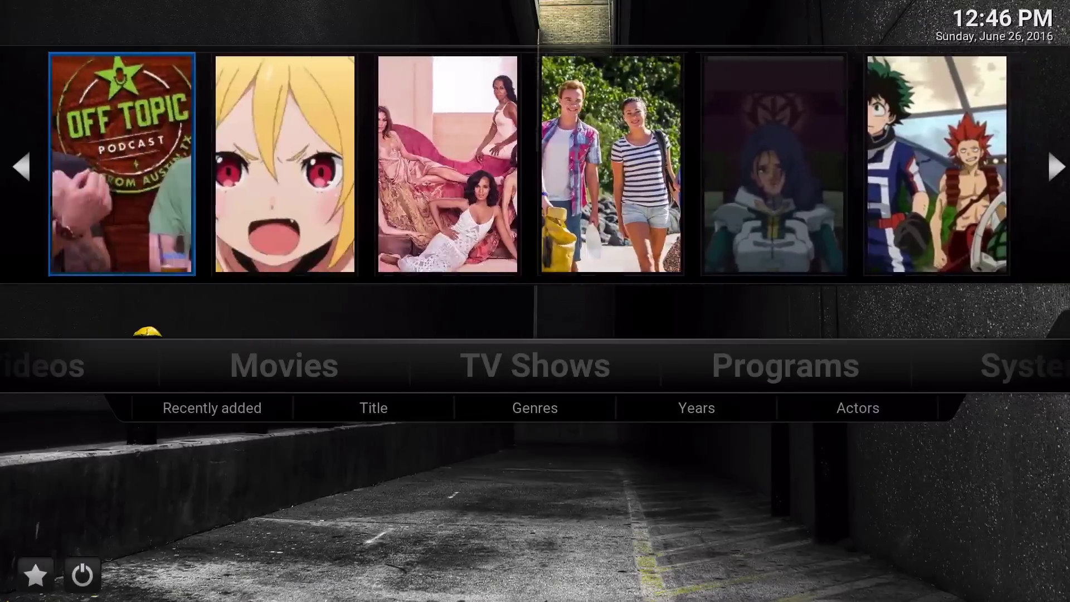
{"action": "key", "text": "Left"}
{"action": "key", "text": "Left"}
{"action": "key", "text": "Left"}
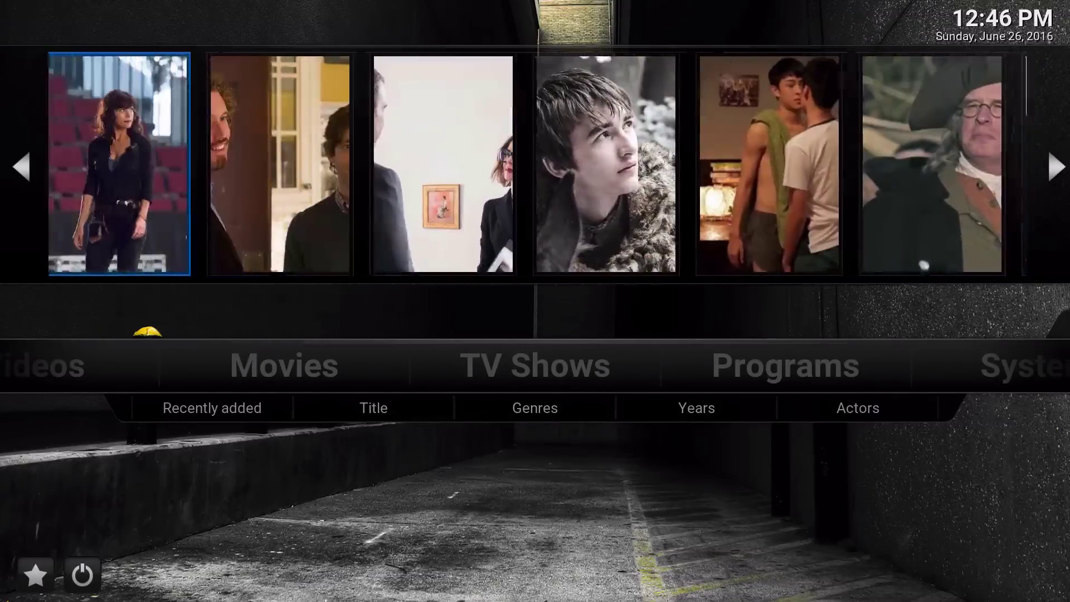
{"action": "key", "text": "Down"}
{"action": "key", "text": "Right"}
{"action": "key", "text": "Right"}
{"action": "key", "text": "Right"}
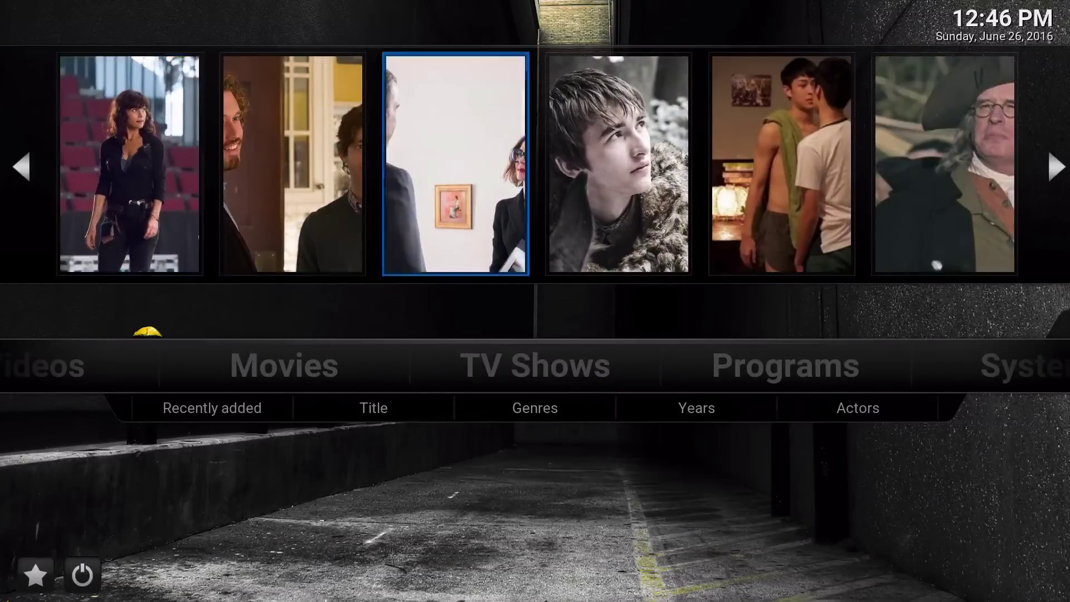
{"action": "key", "text": "Right"}
{"action": "key", "text": "Right"}
{"action": "key", "text": "Right"}
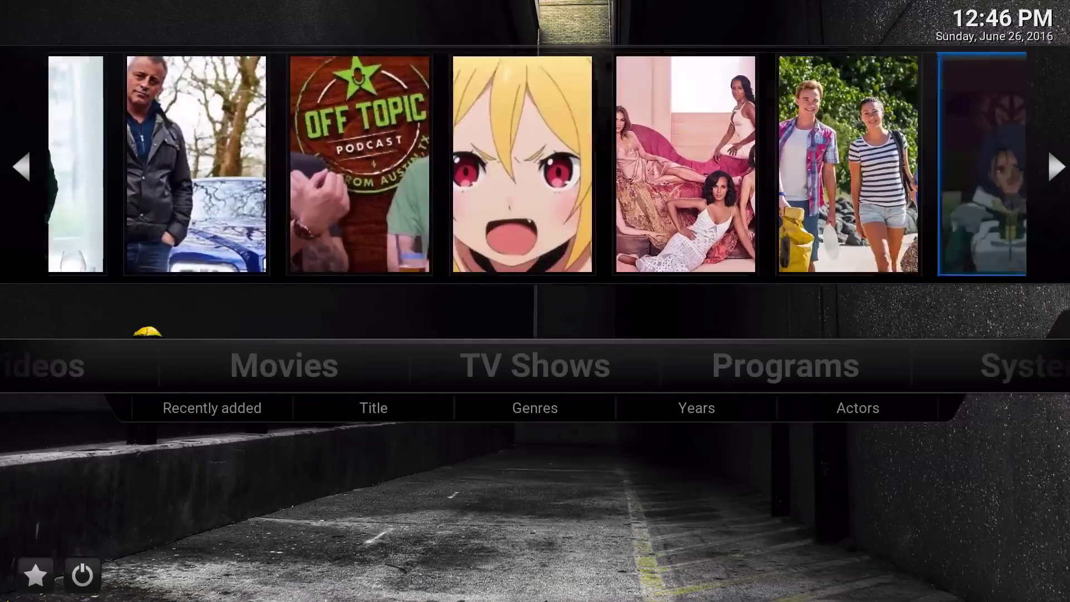
{"action": "key", "text": "Down"}
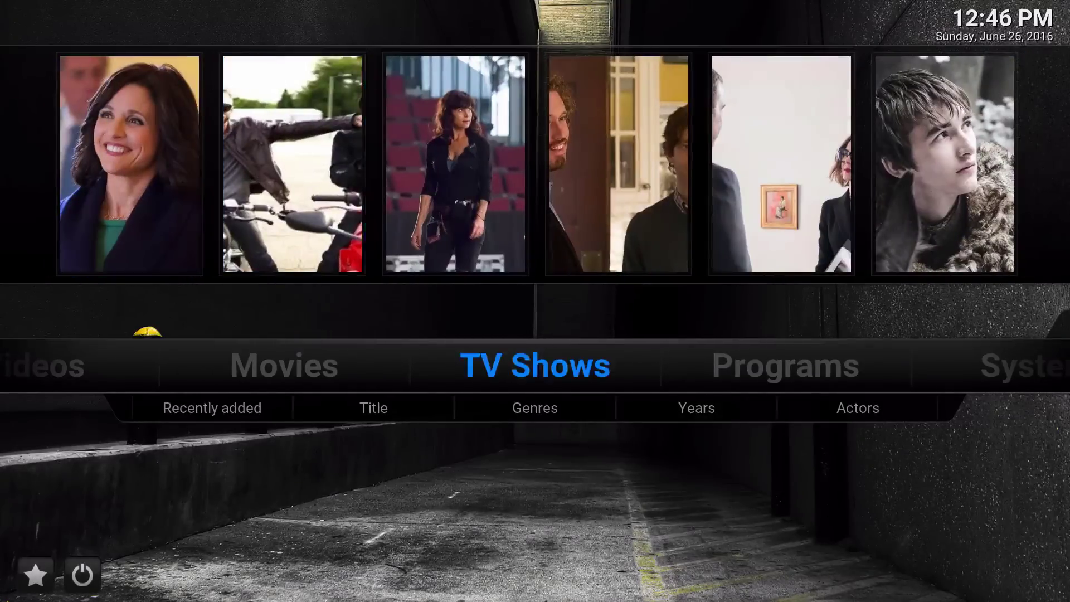
{"action": "key", "text": "Right"}
{"action": "key", "text": "Right"}
{"action": "key", "text": "Down"}
Clear the TV Shows widget in the skin's home menu settings.
{"action": "key", "text": "Return"}
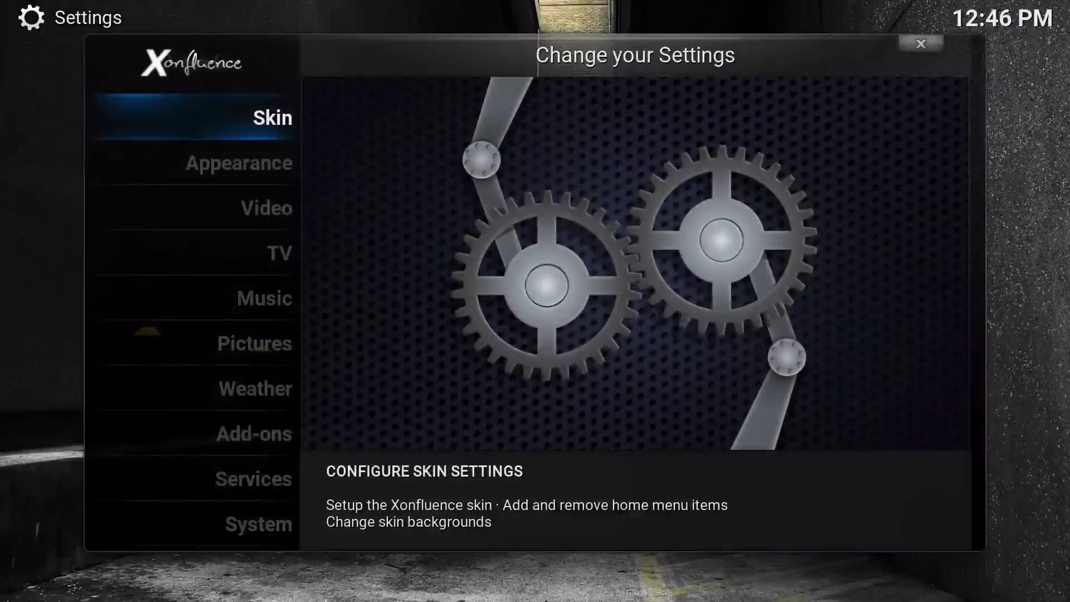
{"action": "key", "text": "Return"}
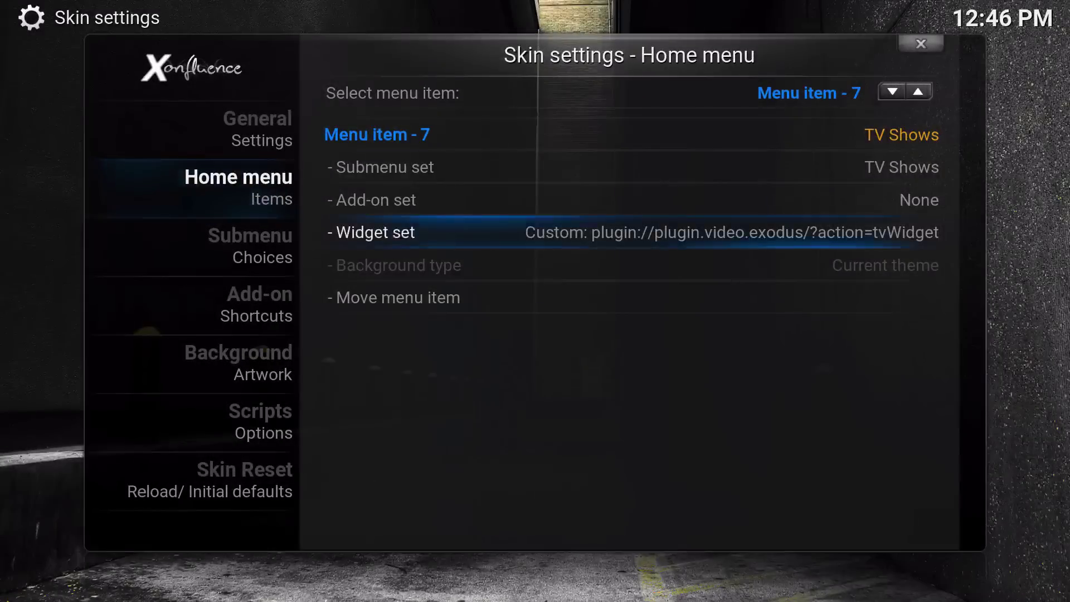
{"action": "key", "text": "Return"}
{"action": "key", "text": "Up"}
{"action": "key", "text": "Up"}
{"action": "key", "text": "Up"}
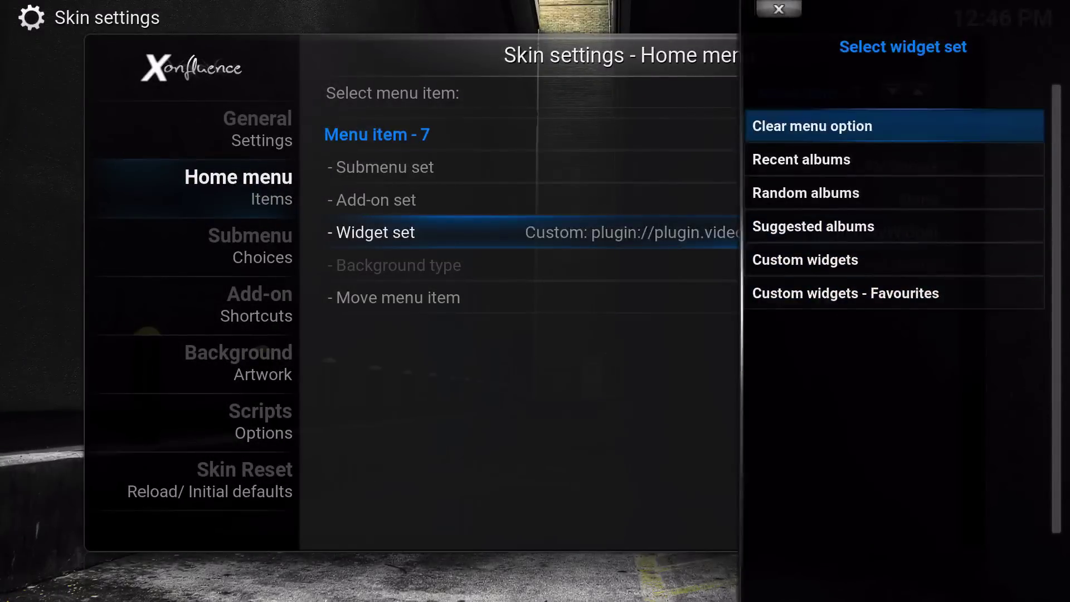
{"action": "key", "text": "Return"}
{"action": "key", "text": "Escape"}
{"action": "key", "text": "Escape"}
Confirm on the home screen that Movies keeps its poster widget and TV Shows has none.
{"action": "key", "text": "Left"}
{"action": "key", "text": "Left"}
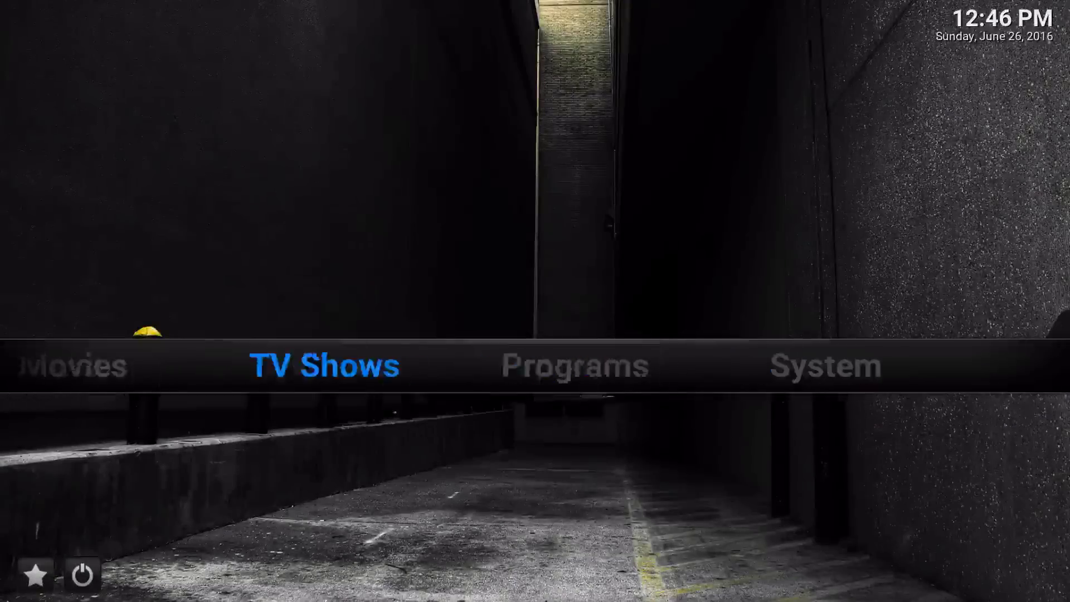
{"action": "key", "text": "Left"}
{"action": "key", "text": "Right"}
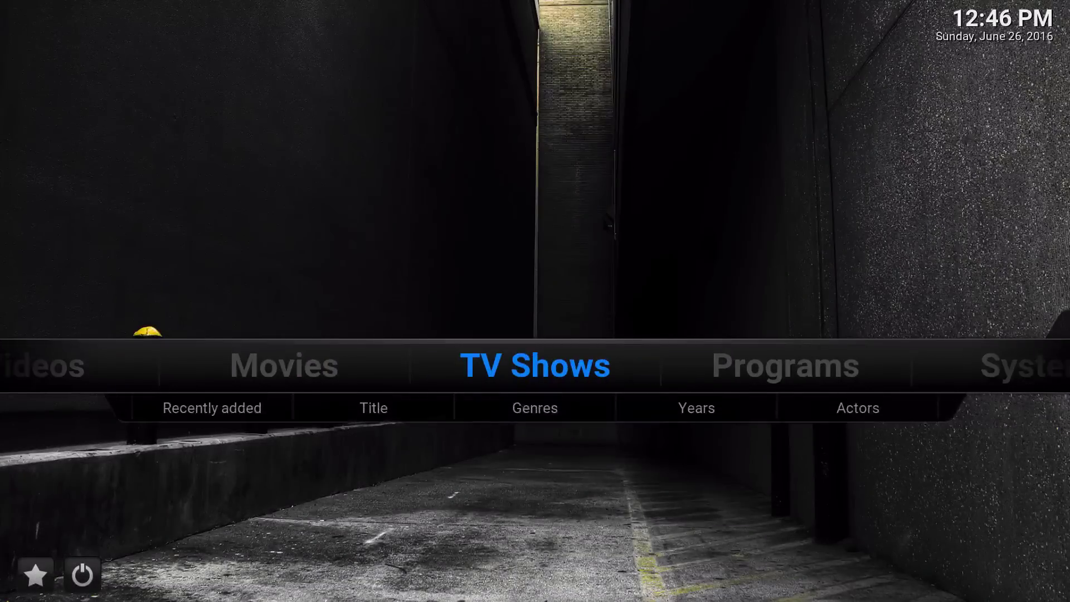
Exit Kodi from the System power menu.
{"action": "key", "text": "Right"}
{"action": "key", "text": "Right"}
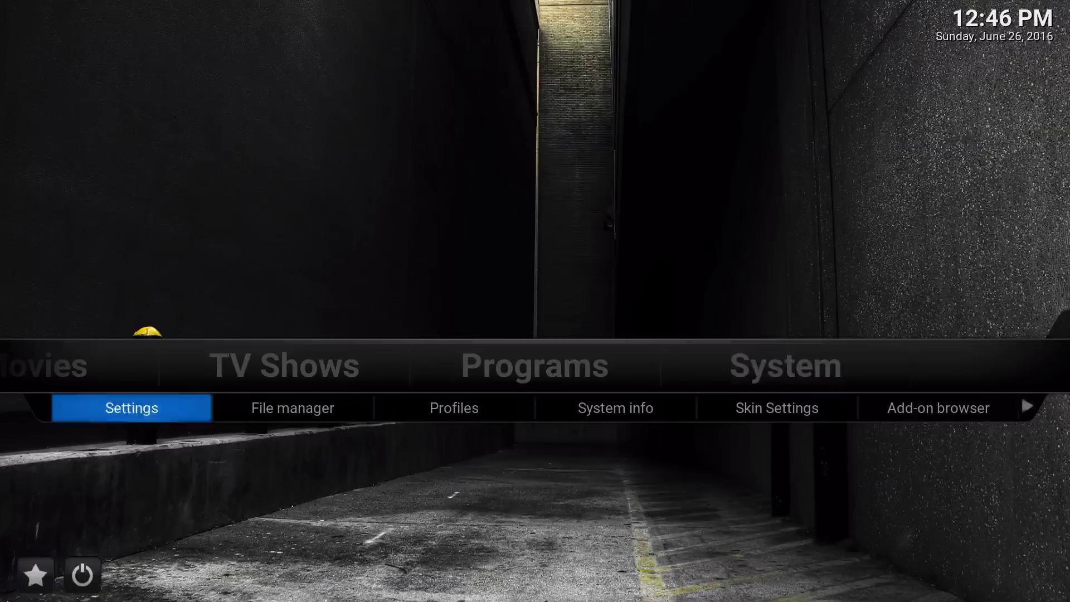
{"action": "key", "text": "Return"}
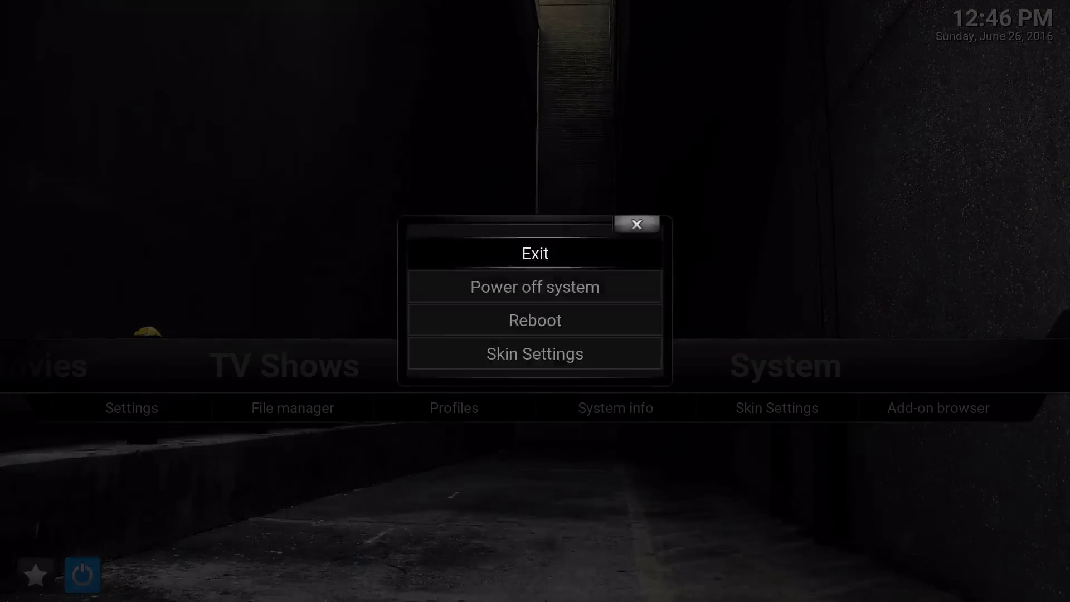
{"action": "key", "text": "Return"}
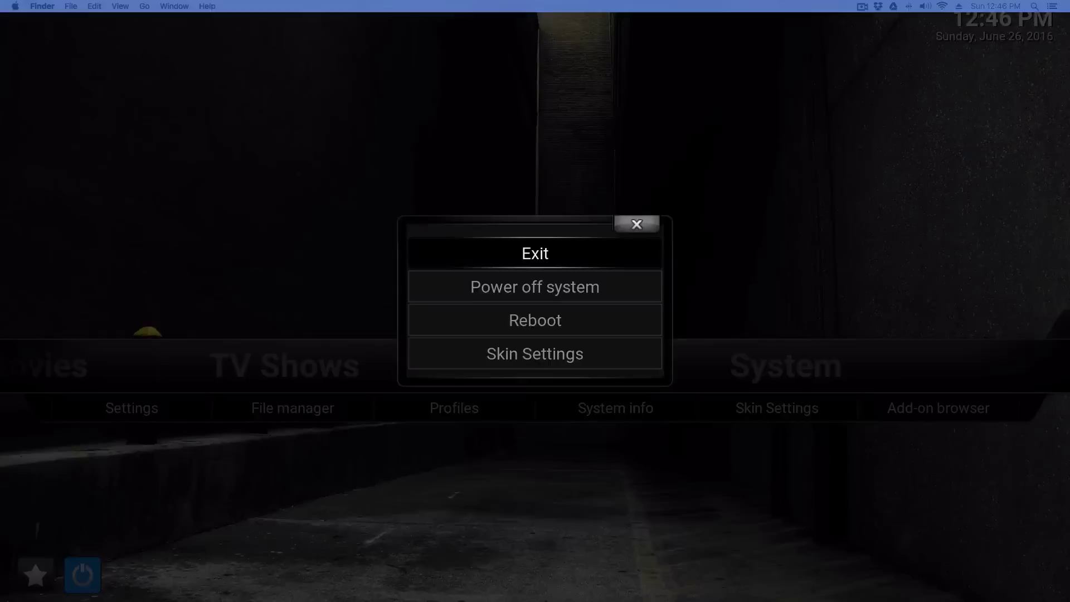